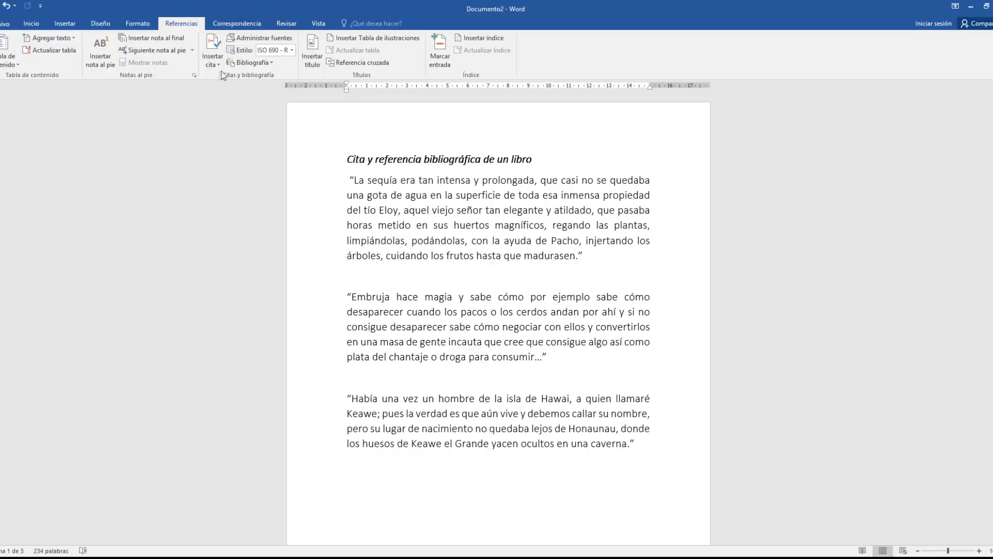
Switch the citation style from ISO 690 to APA and start adding a new bibliography source
click(293, 50)
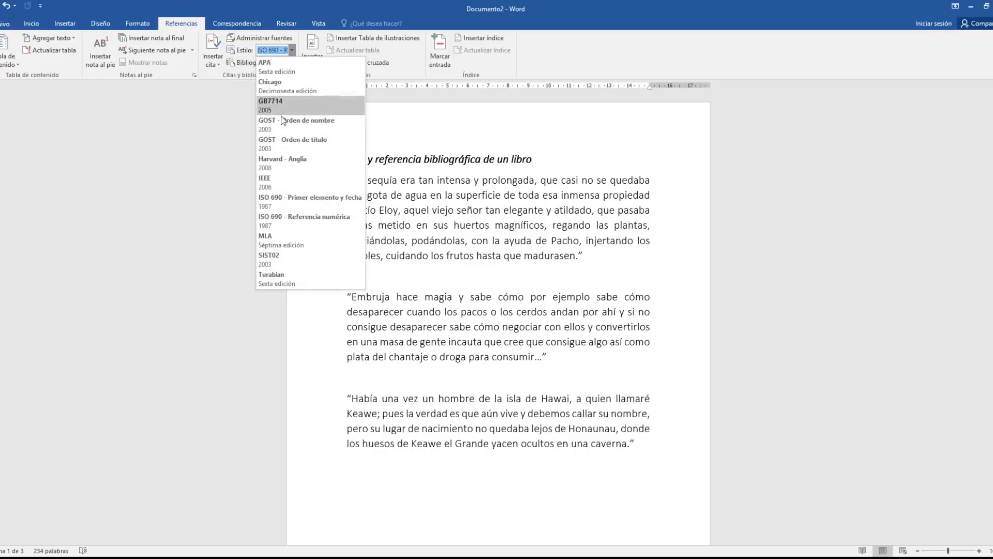
click(274, 71)
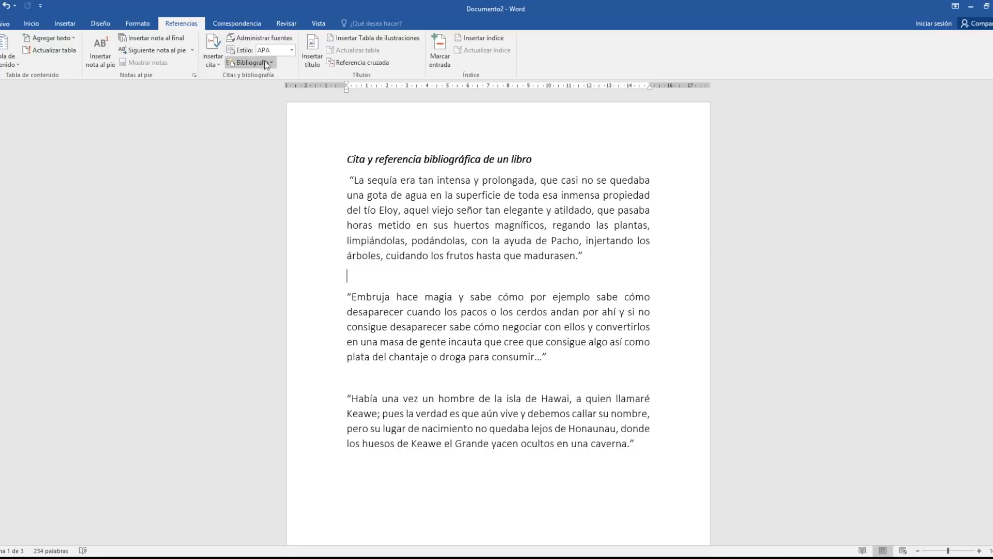
click(211, 61)
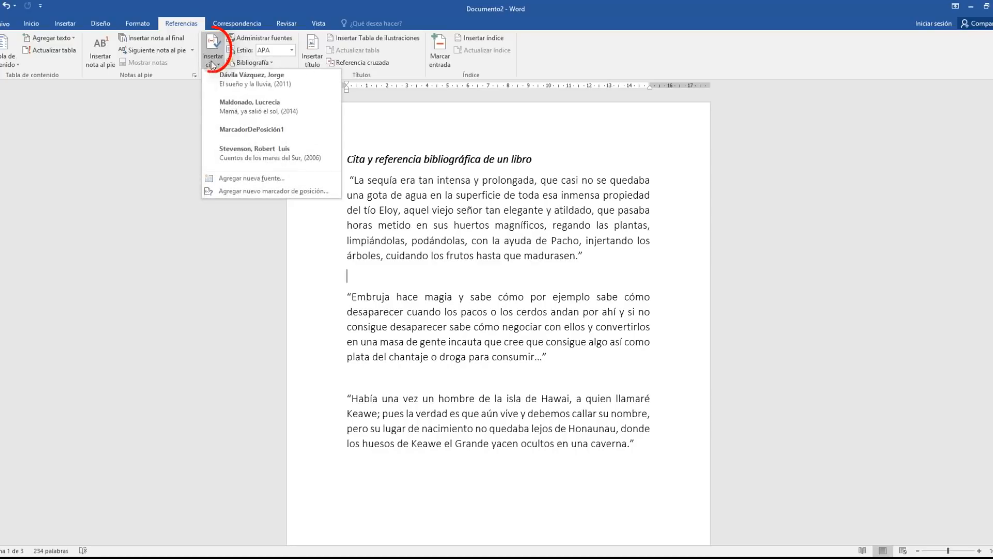
click(220, 180)
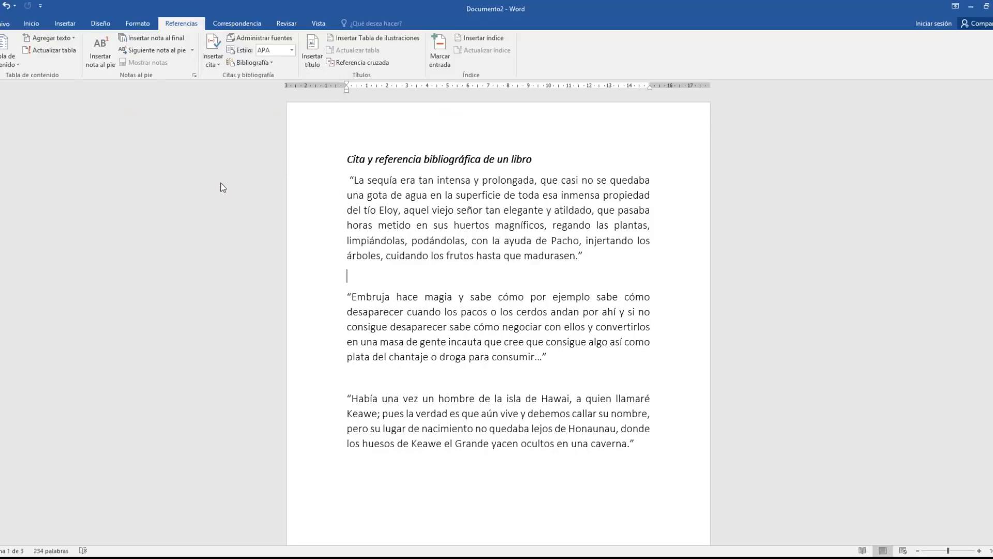
click(296, 132)
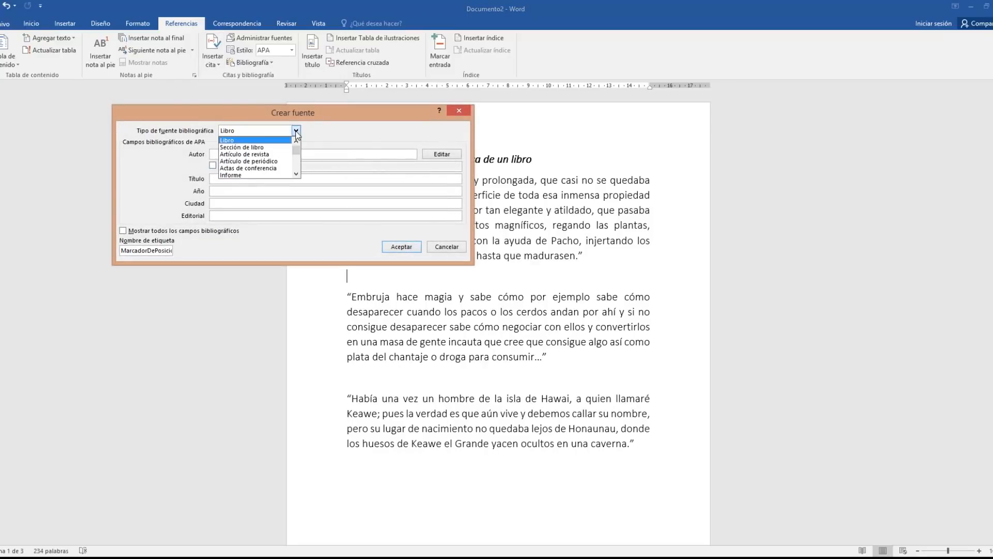
drag(296, 148, 297, 168)
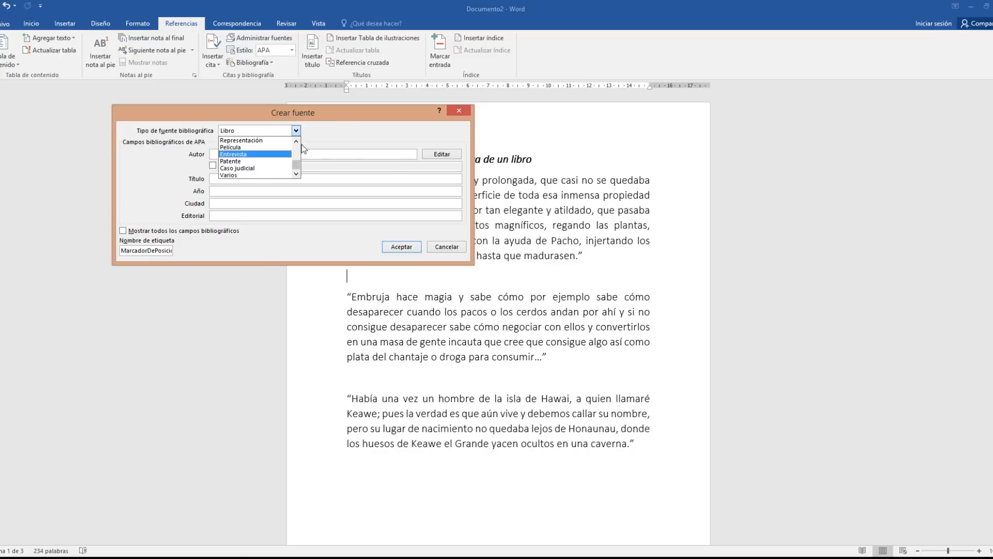
click(297, 141)
click(297, 142)
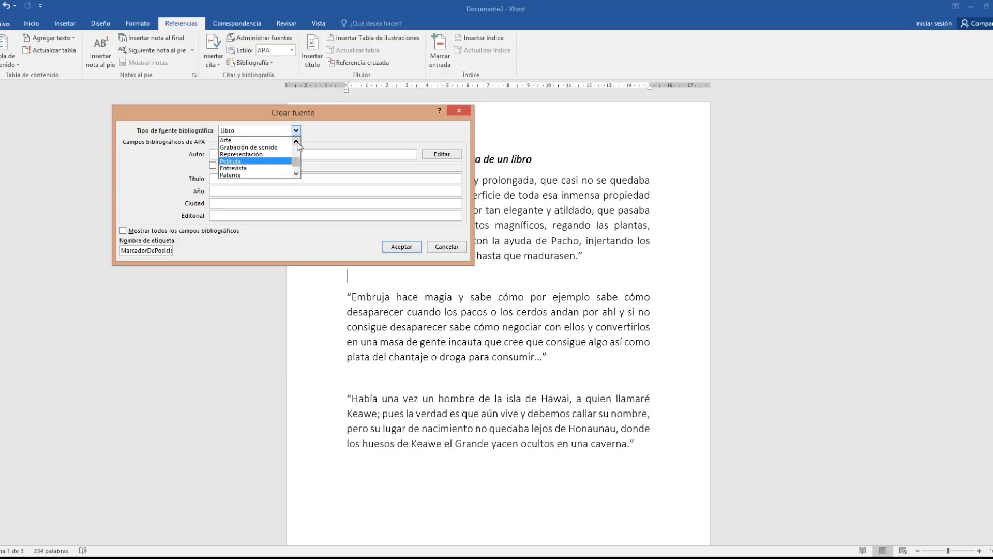
click(289, 147)
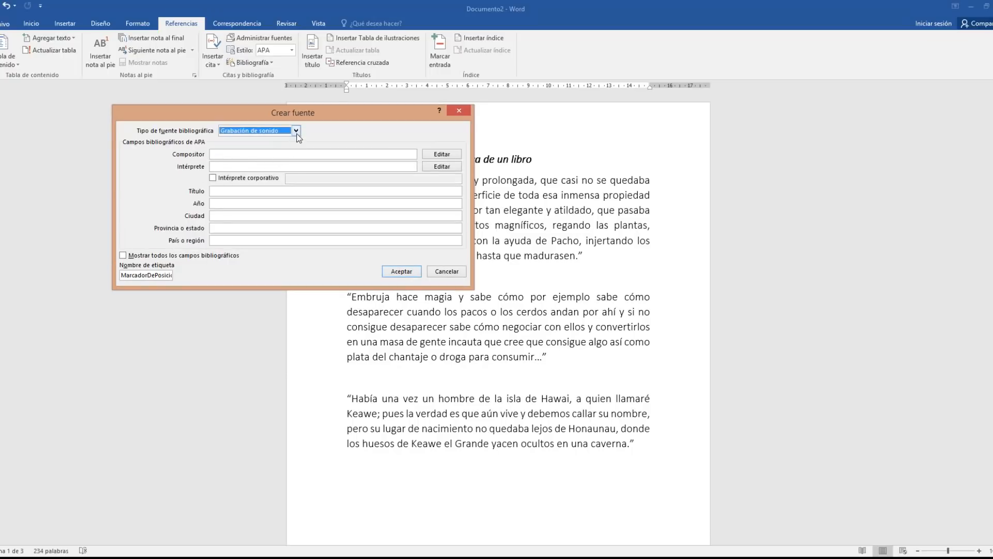
click(296, 131)
click(293, 161)
click(297, 133)
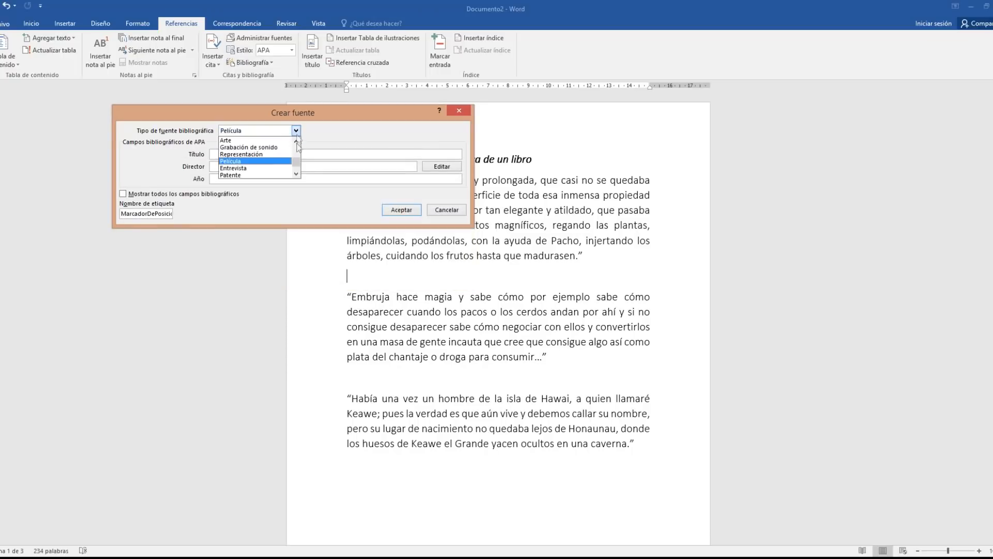
click(296, 174)
click(296, 173)
click(277, 165)
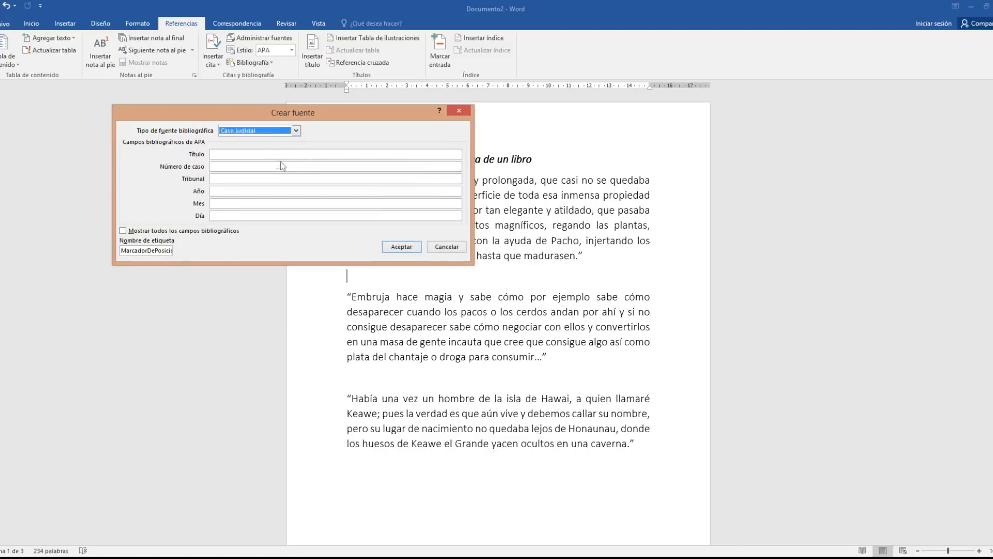
click(295, 133)
click(296, 140)
click(296, 139)
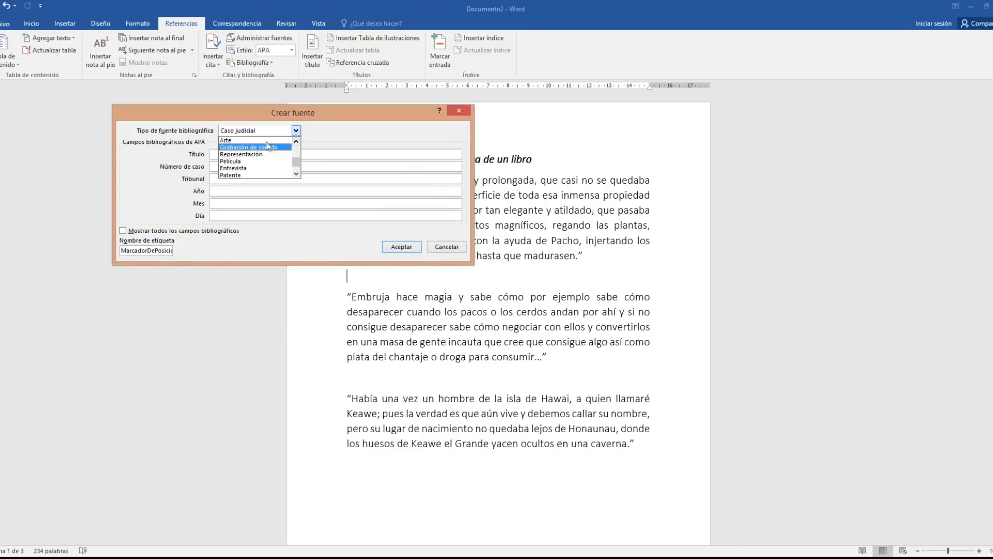
click(279, 140)
click(296, 130)
click(295, 139)
click(296, 140)
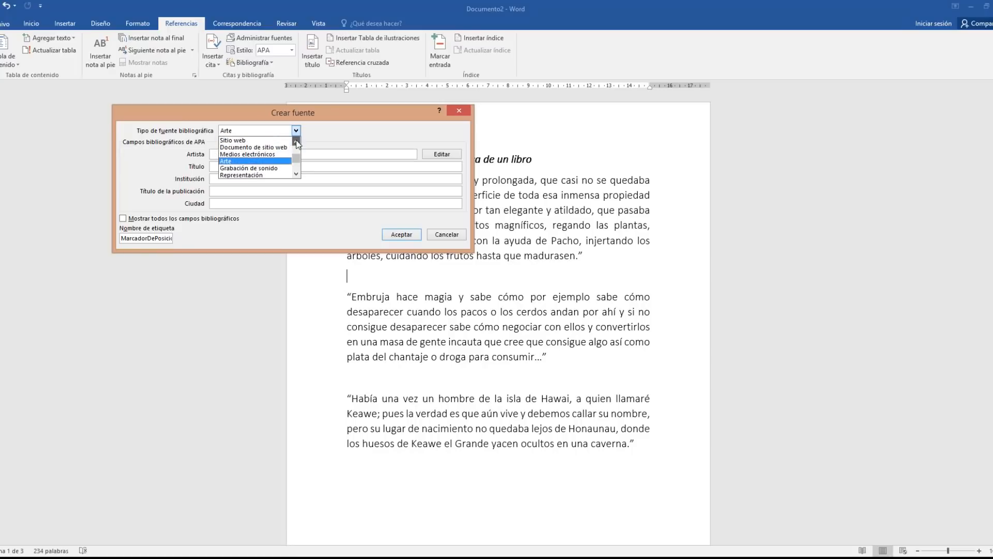
click(296, 140)
click(296, 140)
click(296, 139)
click(296, 140)
click(296, 140)
click(296, 139)
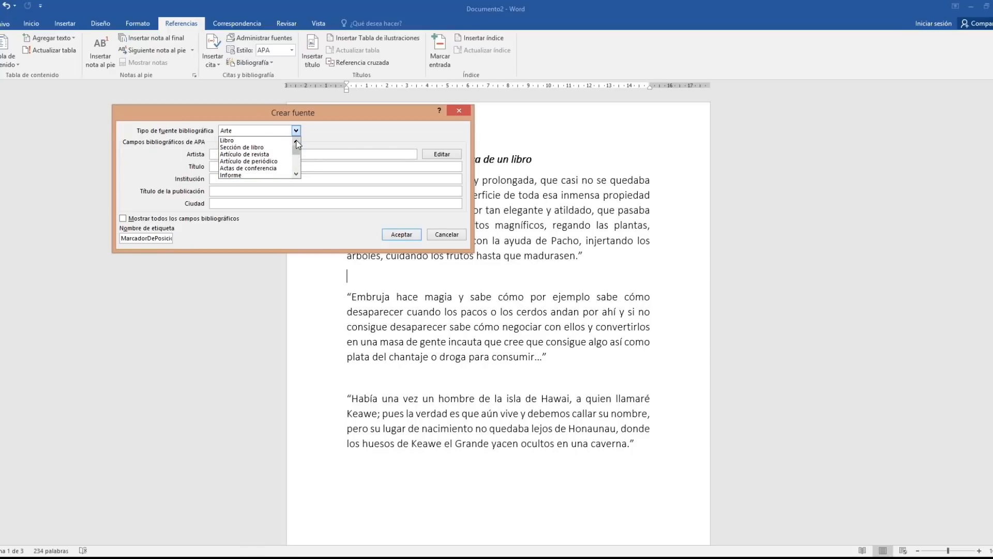
click(236, 142)
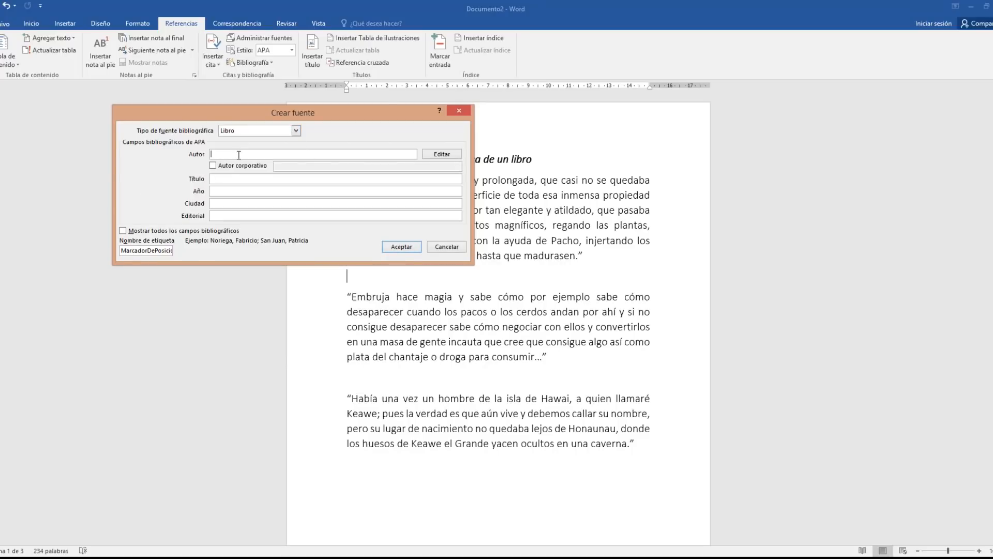
Enter the book's author in the name editor, surname first, then first name
click(441, 154)
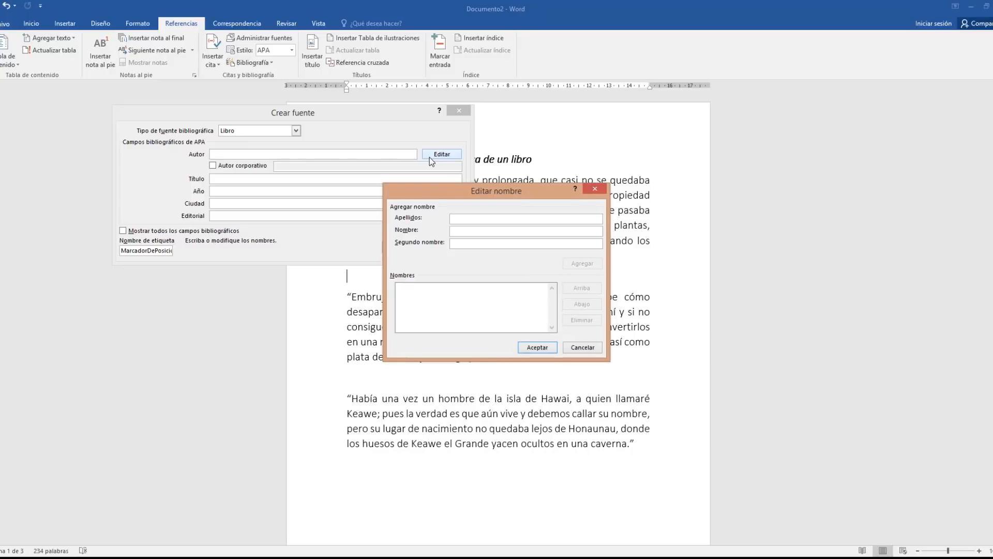
text(D)
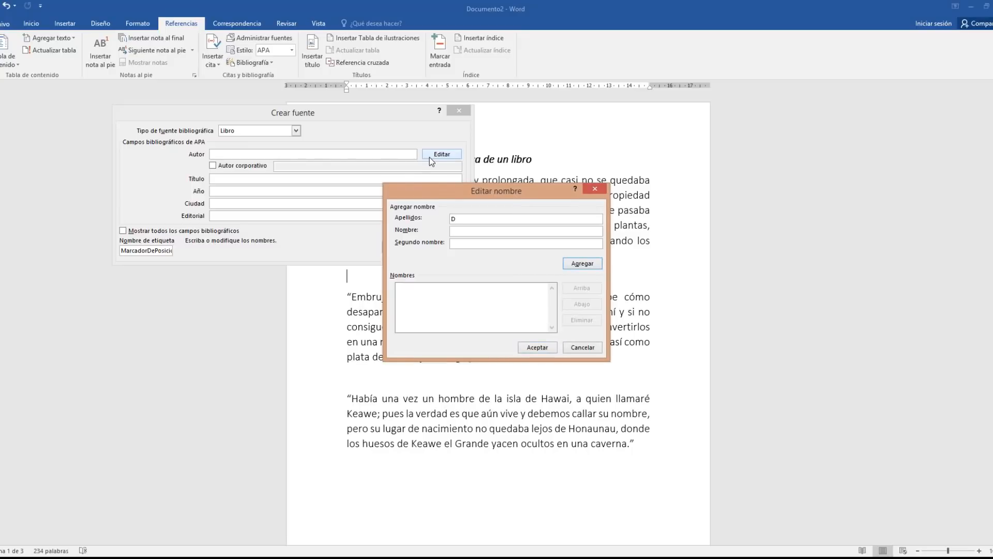
text(ávila)
text( Va)
text(zquez)
key(Tab)
text(Jorge)
click(537, 347)
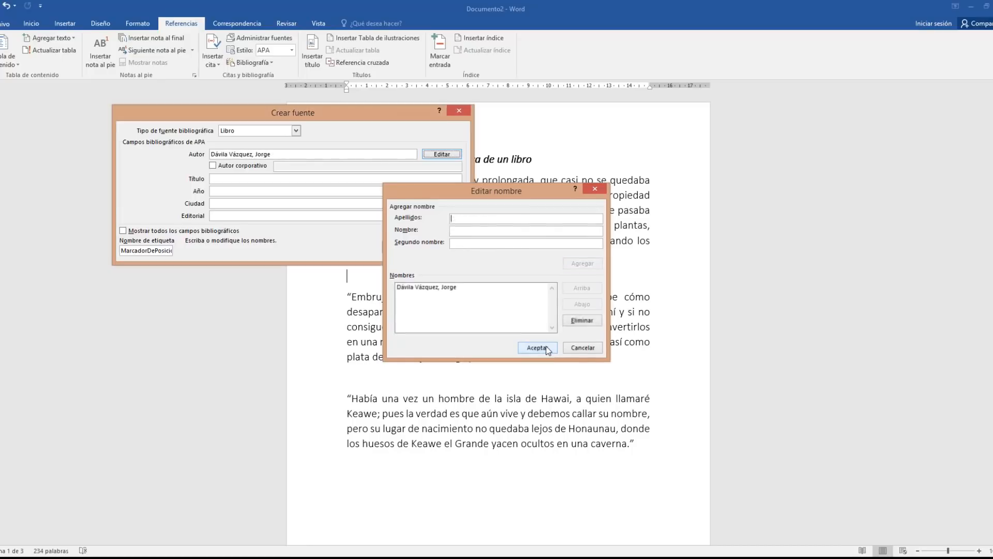
Enter title 'El sueño y la lluvia', year 2011, city Quito-Ecuador and publisher Mariscal
click(236, 178)
text(El sueño)
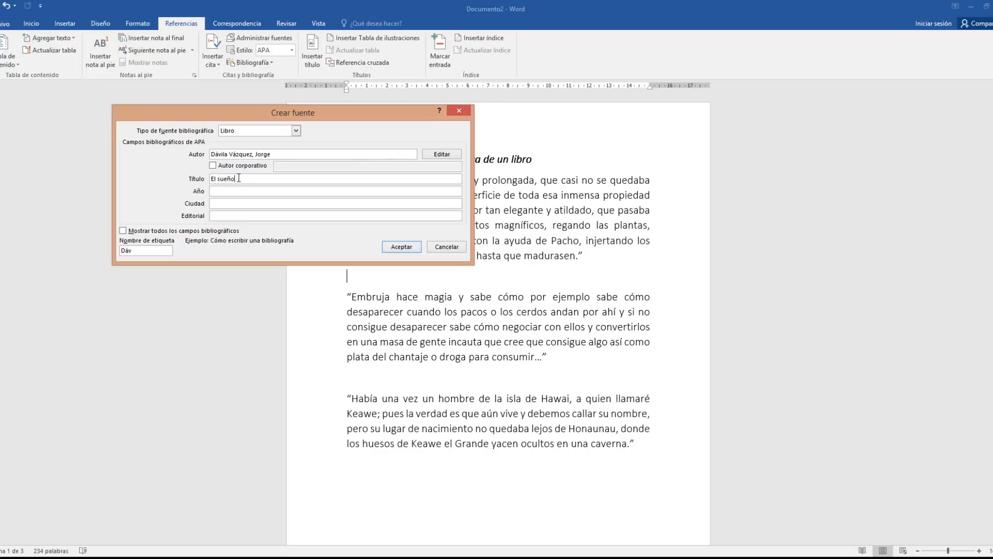
text( y la lluvia)
key(Tab)
text(2011)
key(Tab)
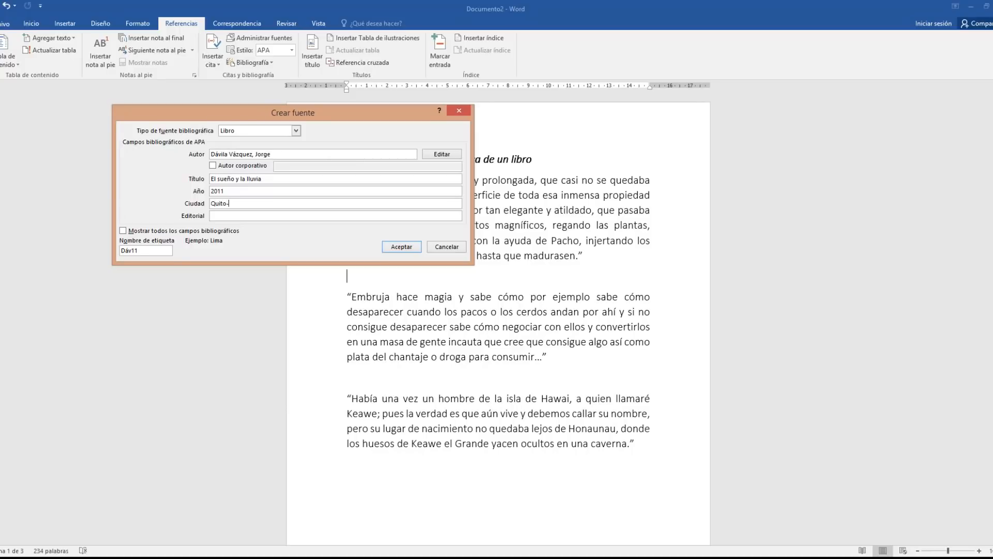
text(Quito-Ecuador)
key(Tab)
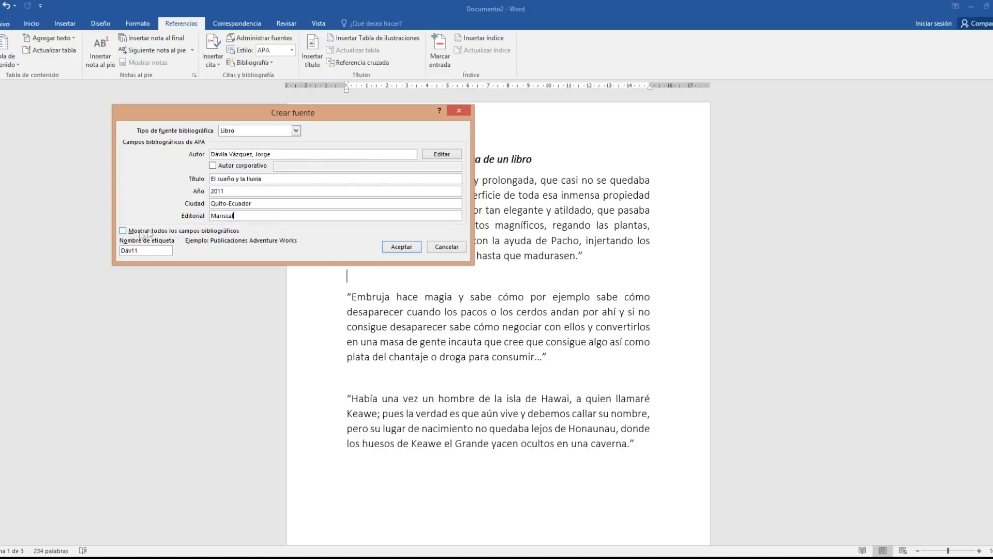
Show all bibliographic fields and scroll through the book source's fields
click(123, 231)
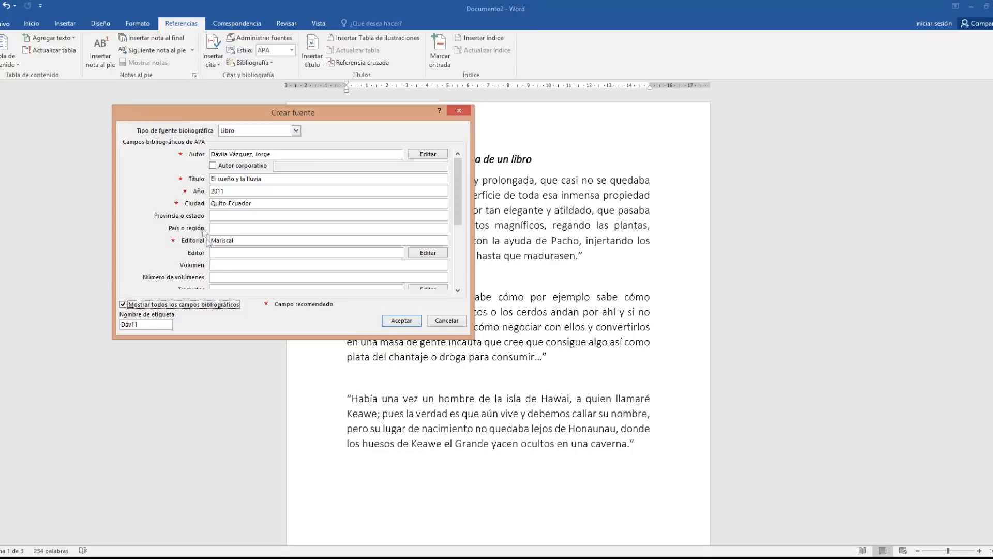
click(458, 290)
click(458, 290)
click(458, 290)
click(459, 290)
click(458, 290)
click(458, 290)
click(458, 290)
click(459, 290)
click(459, 290)
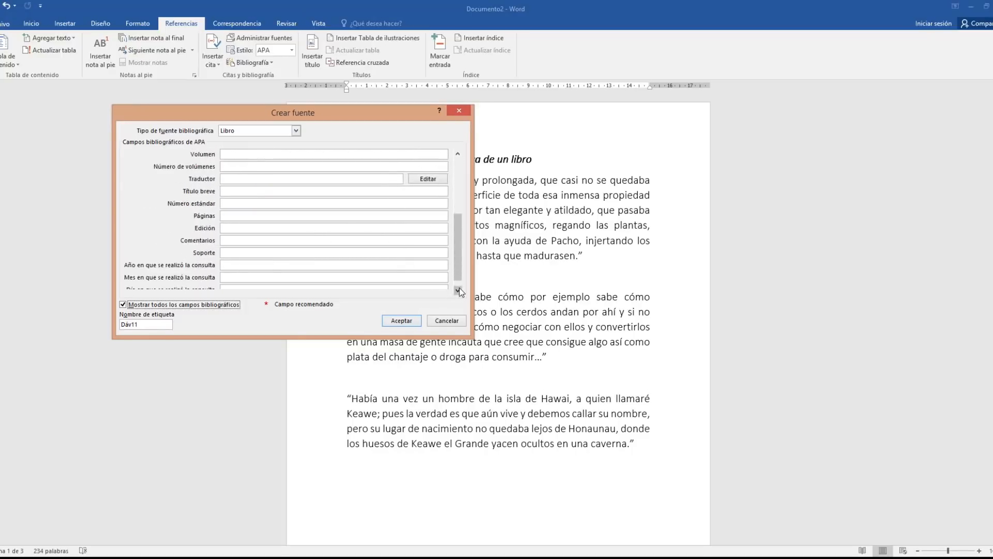
click(458, 290)
click(459, 290)
drag(456, 275, 456, 260)
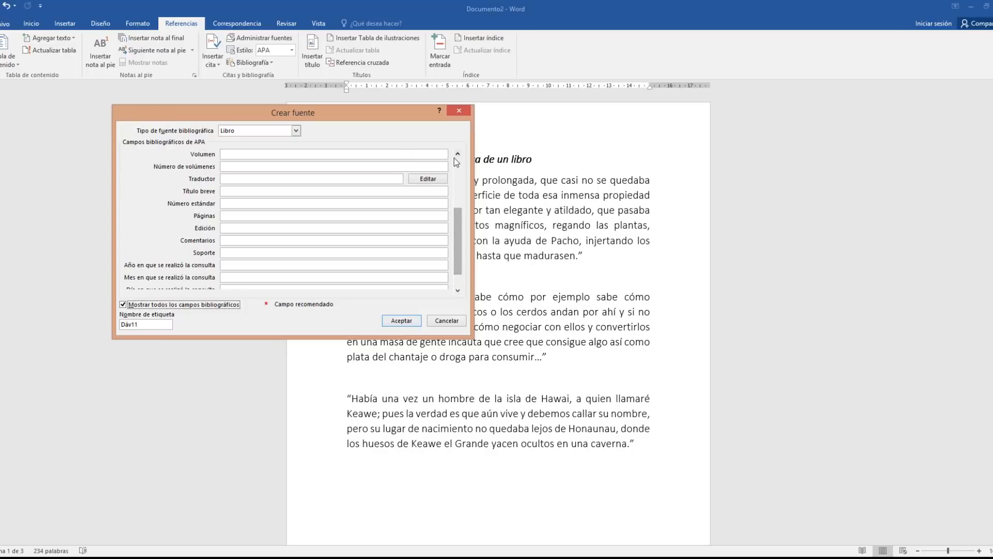
click(455, 157)
click(457, 154)
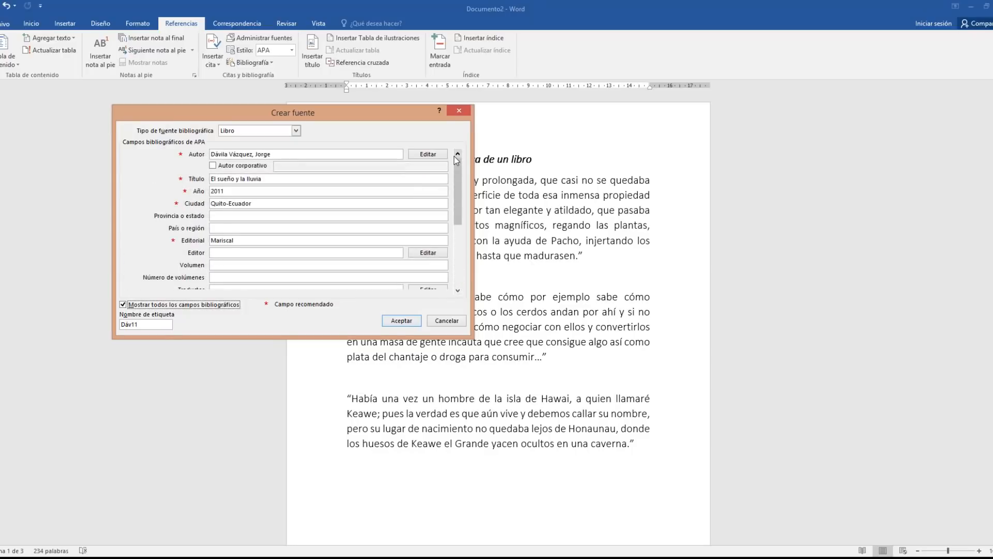
Save the book source to insert its citation, and add a blank line before the Embruja quote
click(401, 321)
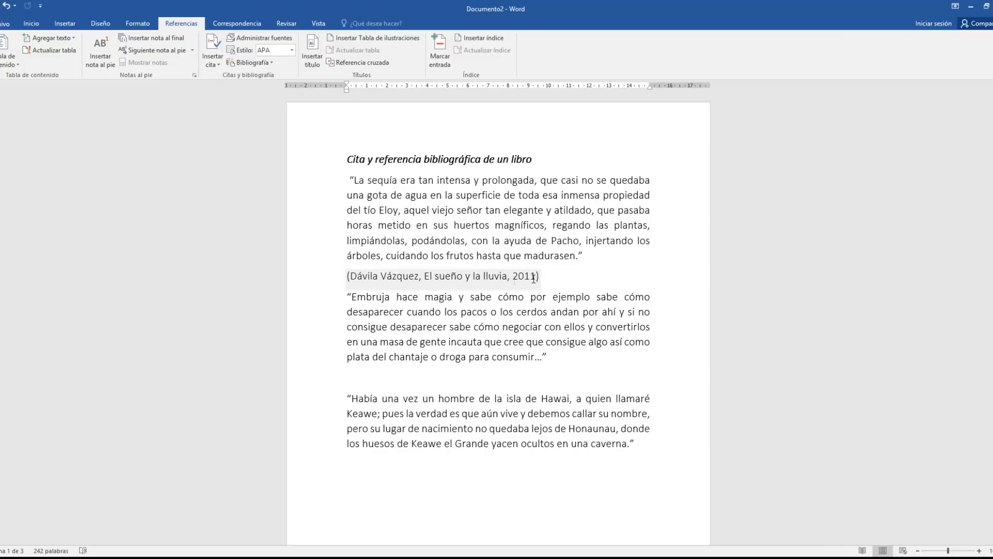
click(347, 299)
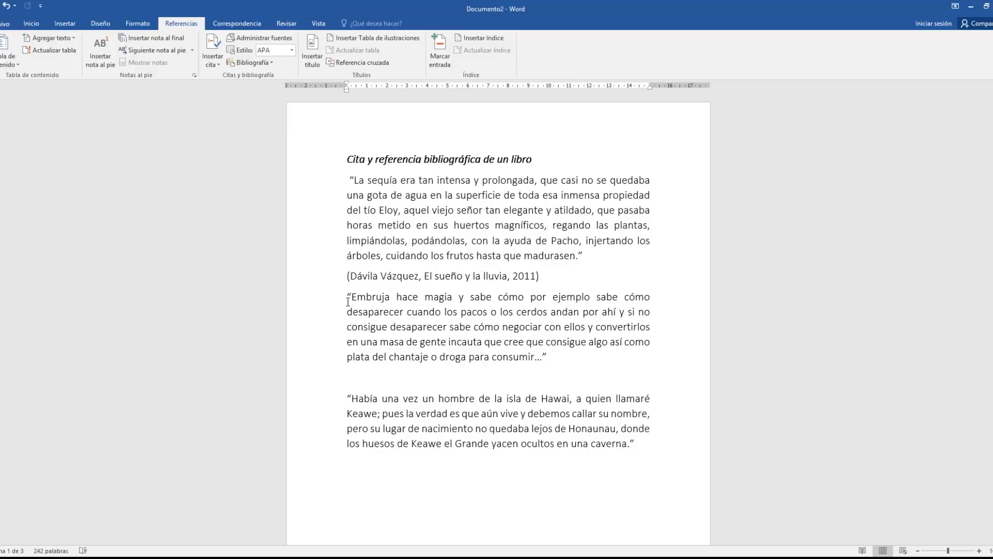
key(Return)
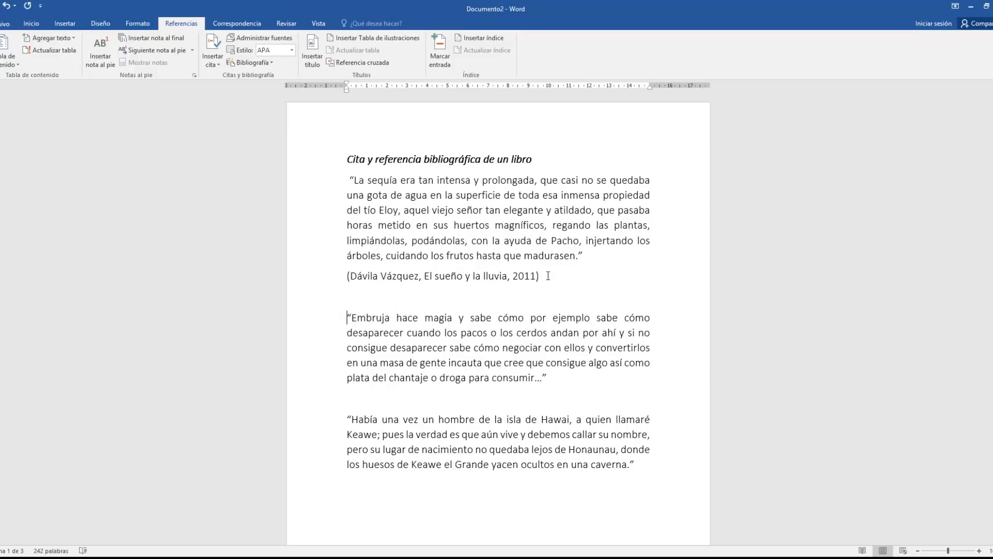
Add page 41 to the 'El sueño y la lluvia' 2011 citation
click(525, 277)
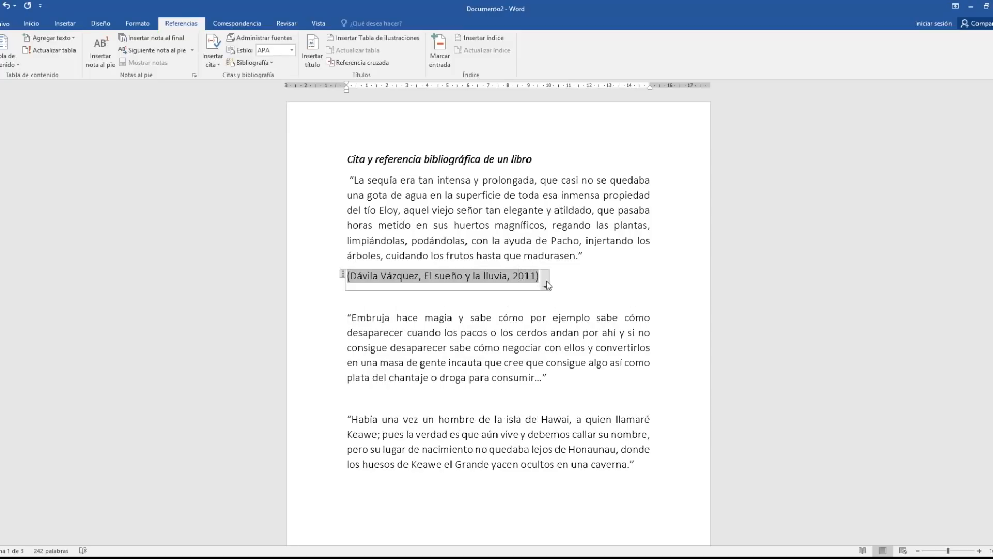
click(546, 282)
click(525, 297)
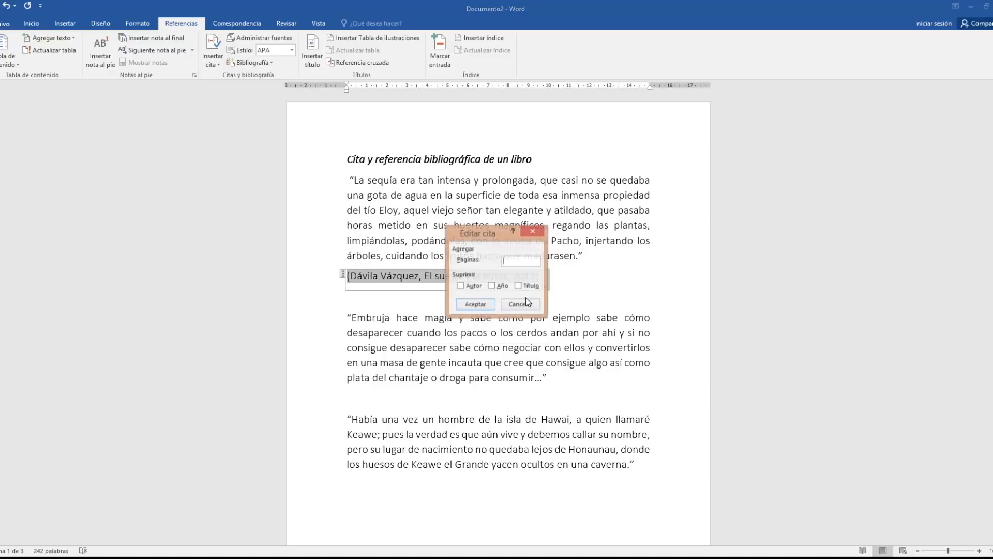
text(43)
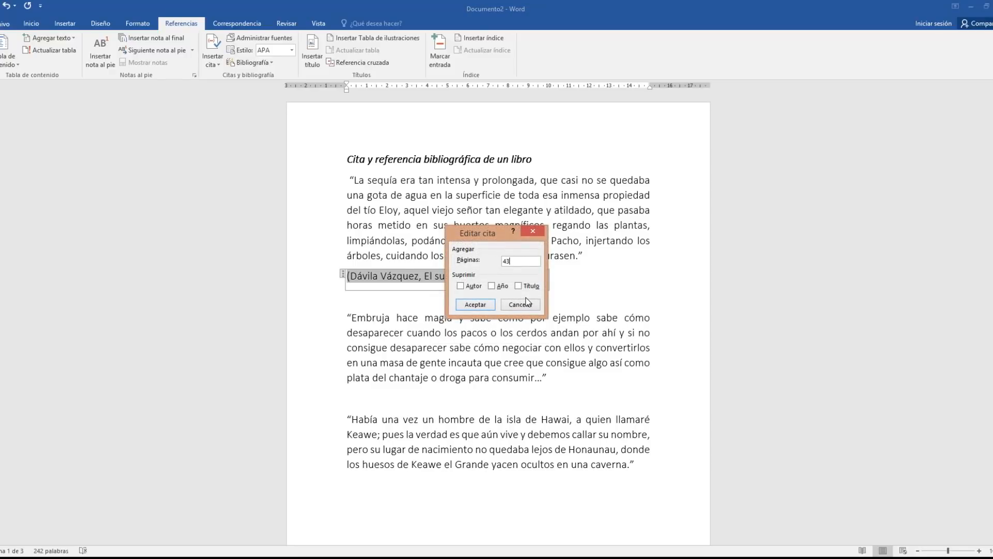
key(BackSpace)
text(1)
key(Return)
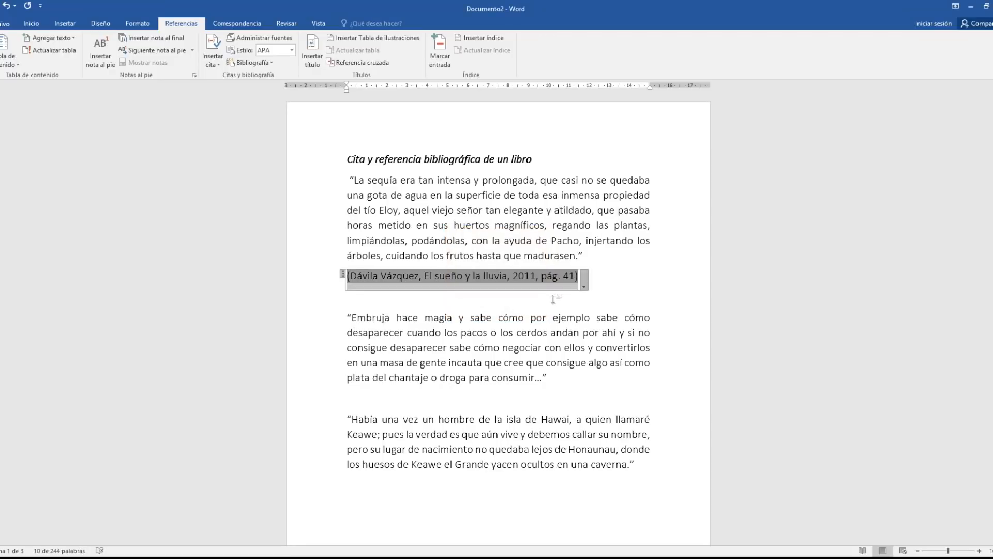
click(551, 299)
click(391, 400)
Cite the saved 2014 source under the Embruja quote with page 13
click(220, 70)
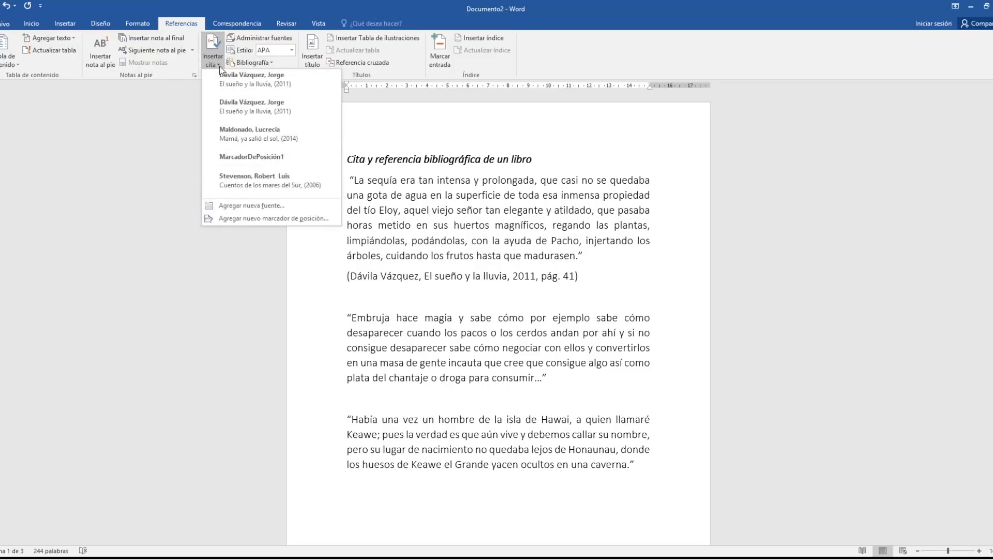
click(246, 131)
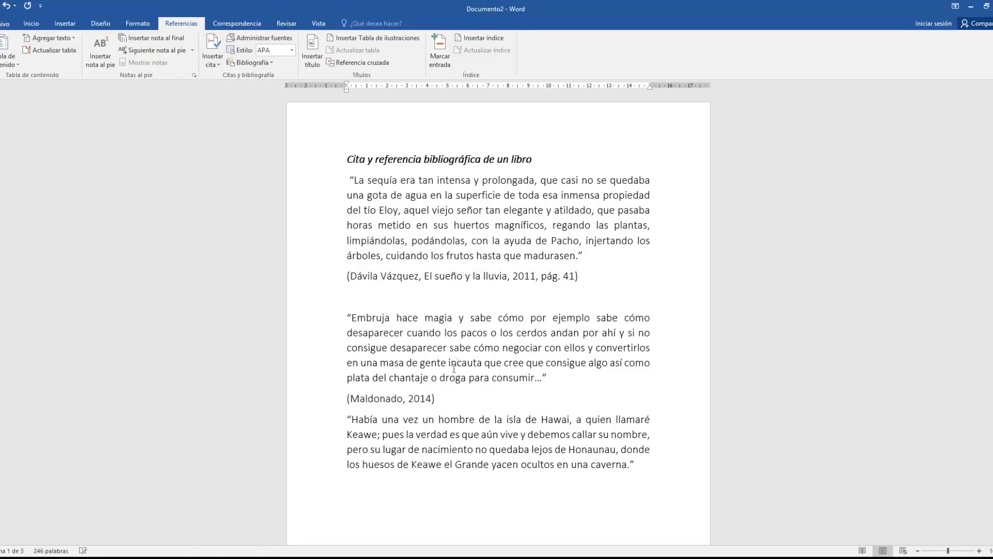
click(434, 400)
click(440, 404)
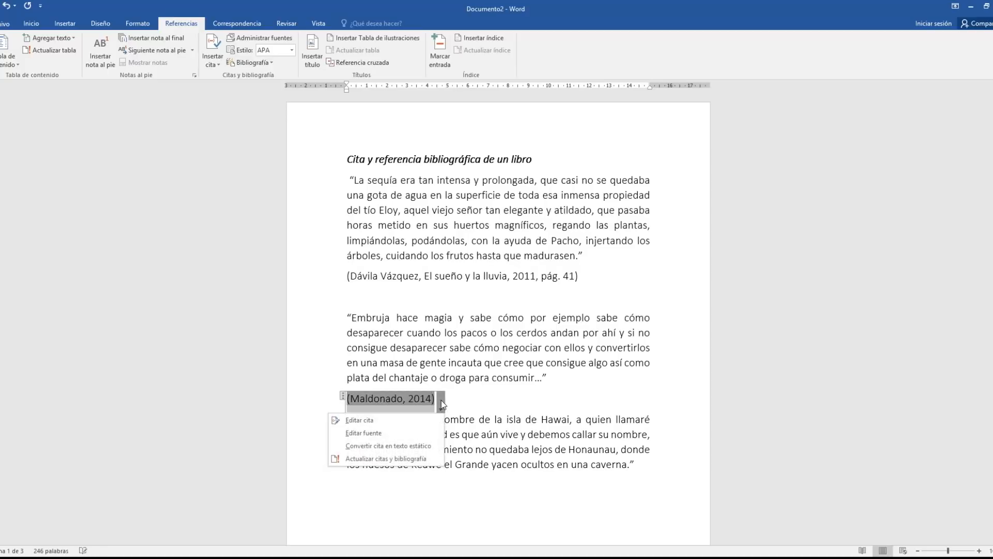
click(428, 419)
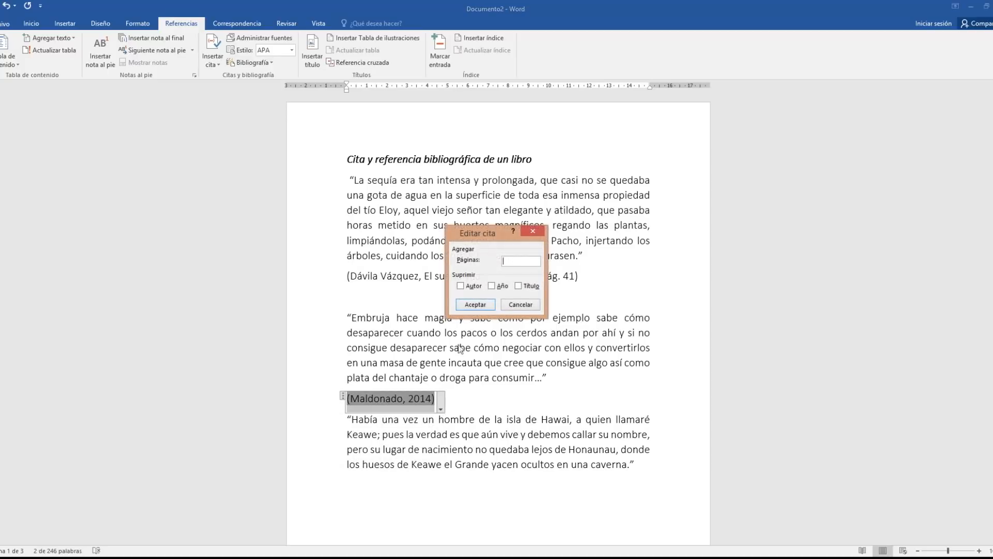
text(13)
click(481, 300)
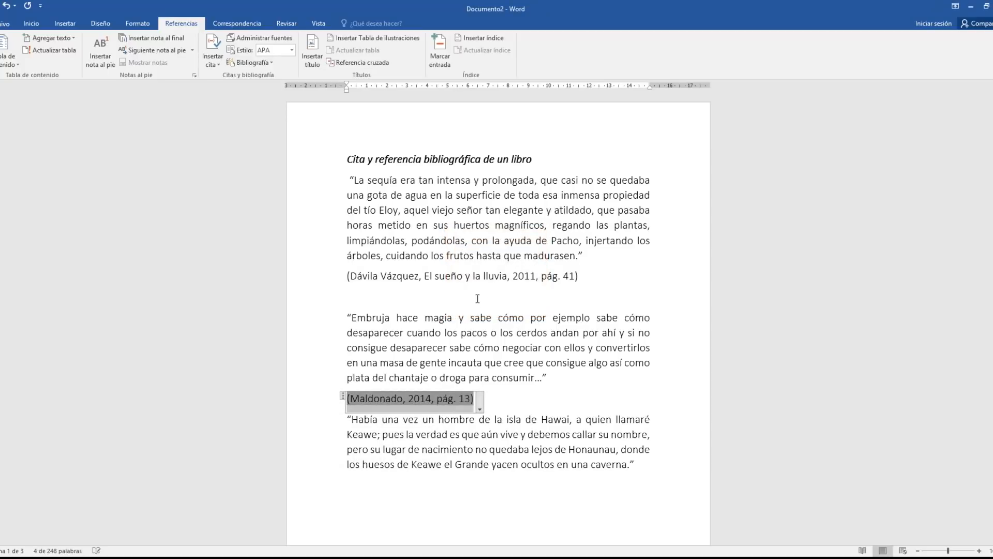
click(504, 408)
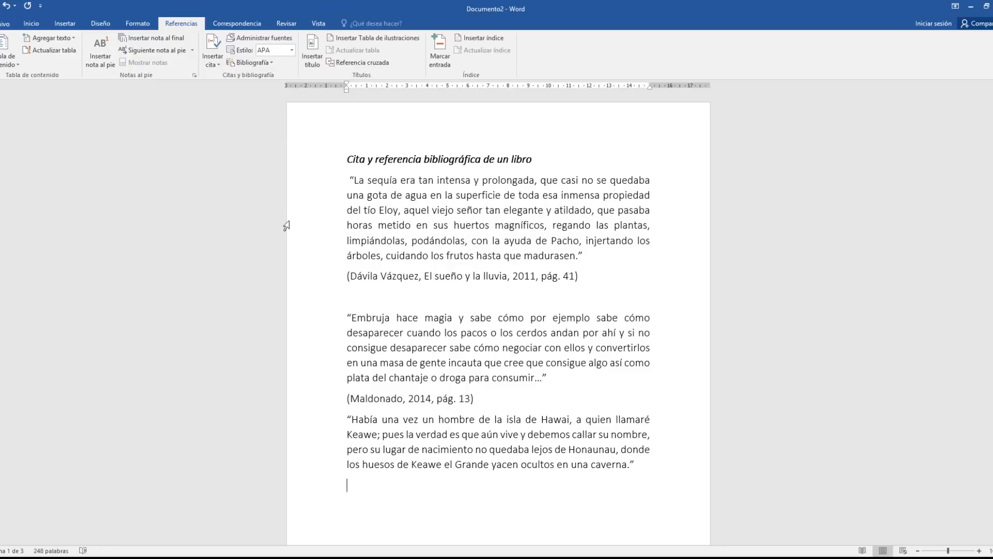
Cite the saved 2006 source under the Hawaii quote with page 10
click(205, 60)
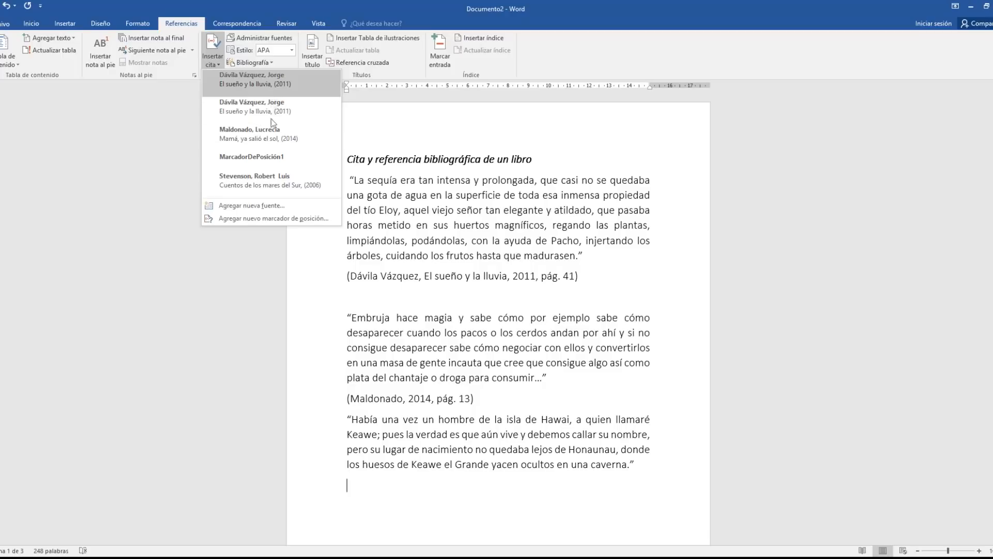
click(271, 179)
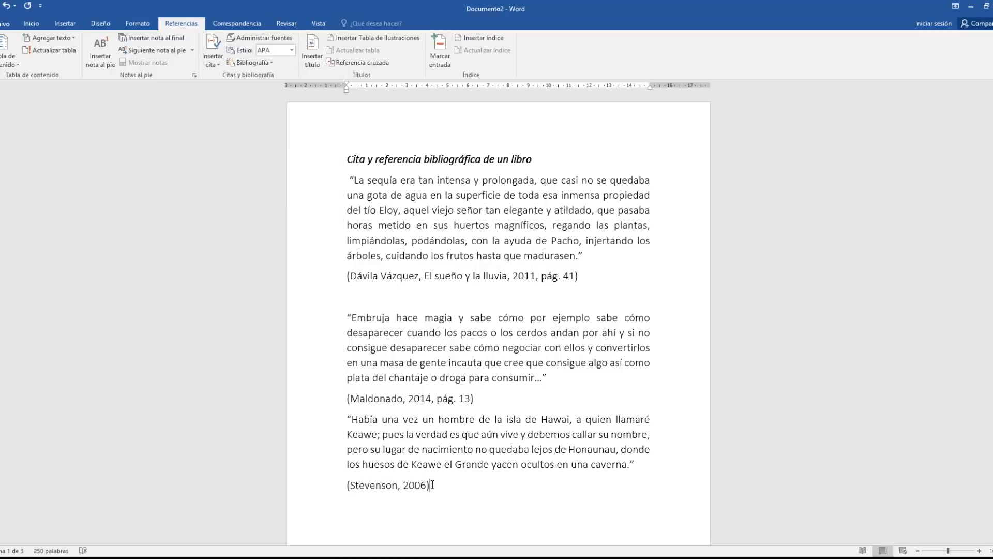
click(435, 495)
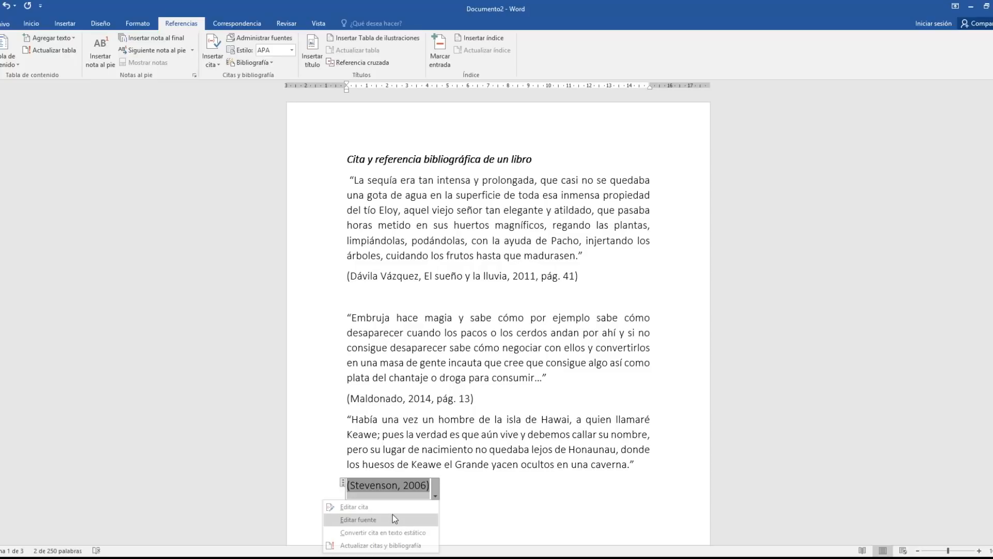
click(398, 519)
click(445, 246)
click(435, 495)
click(397, 505)
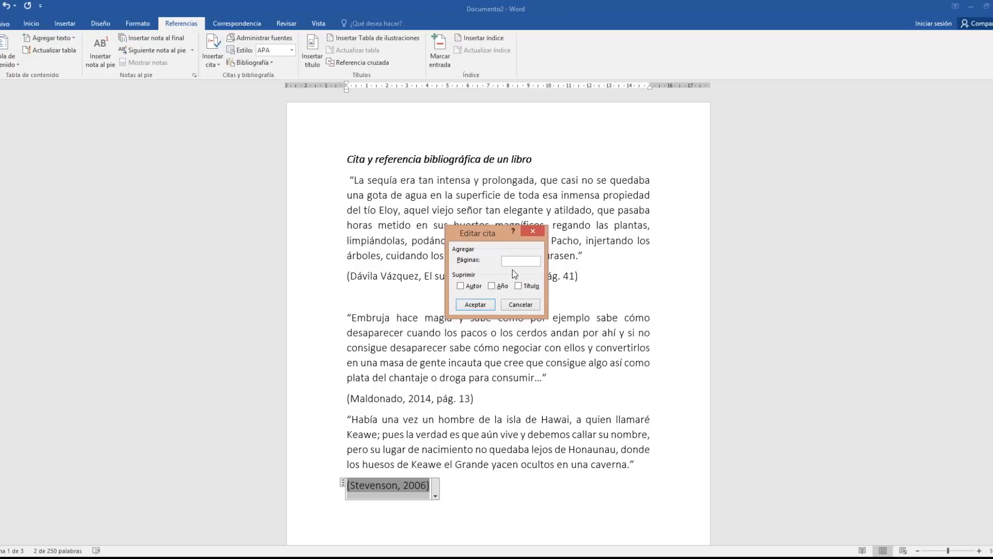
click(475, 305)
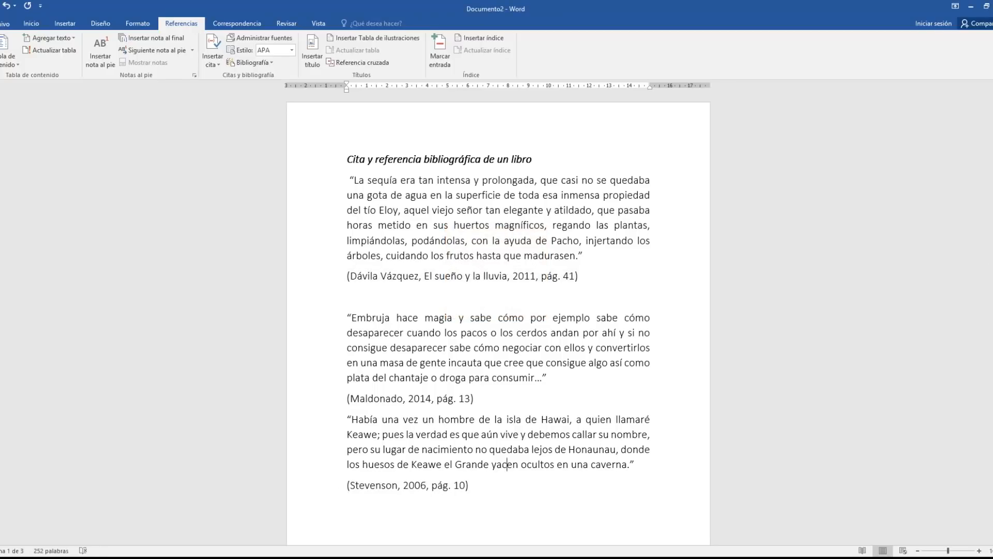
Insert a Bibliografía list of the cited sources at the end of the document
scroll(491, 465, down, 1)
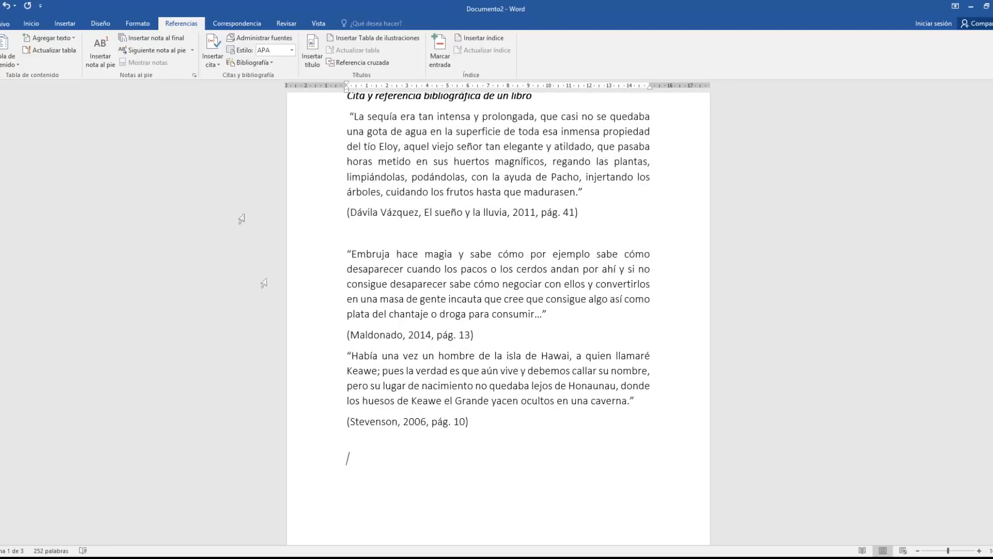
click(253, 63)
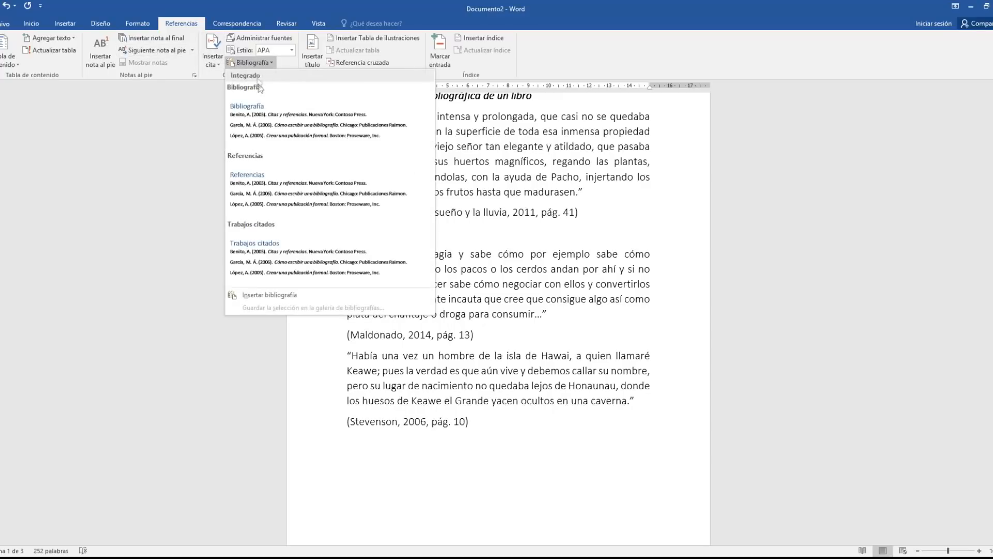
click(261, 115)
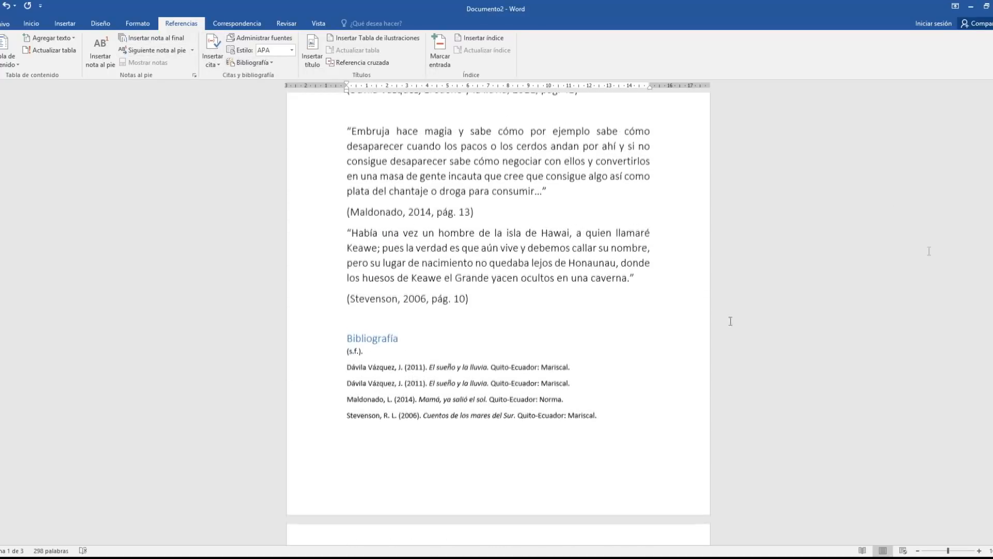
click(381, 380)
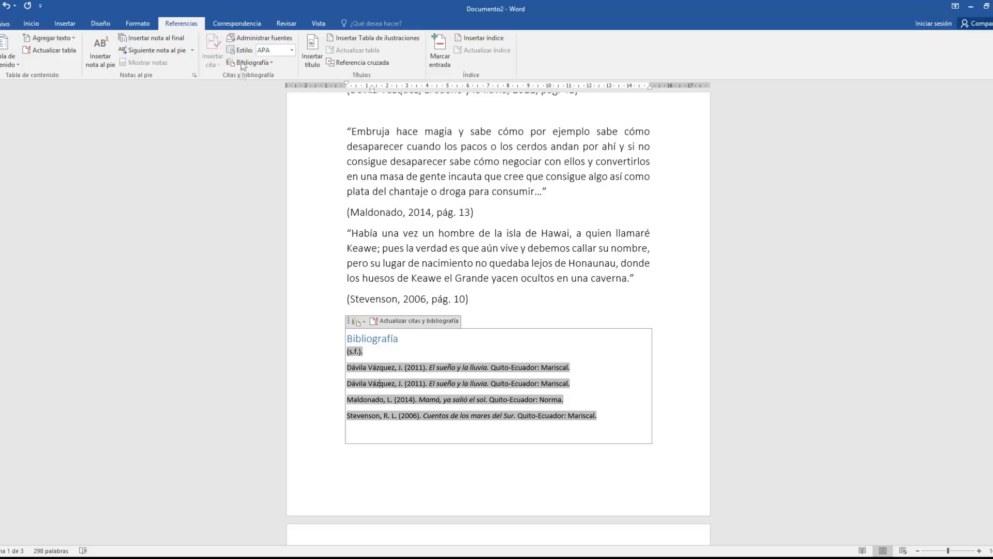
Delete the duplicate 'El sueño y la lluvia' source and update the bibliography
click(246, 38)
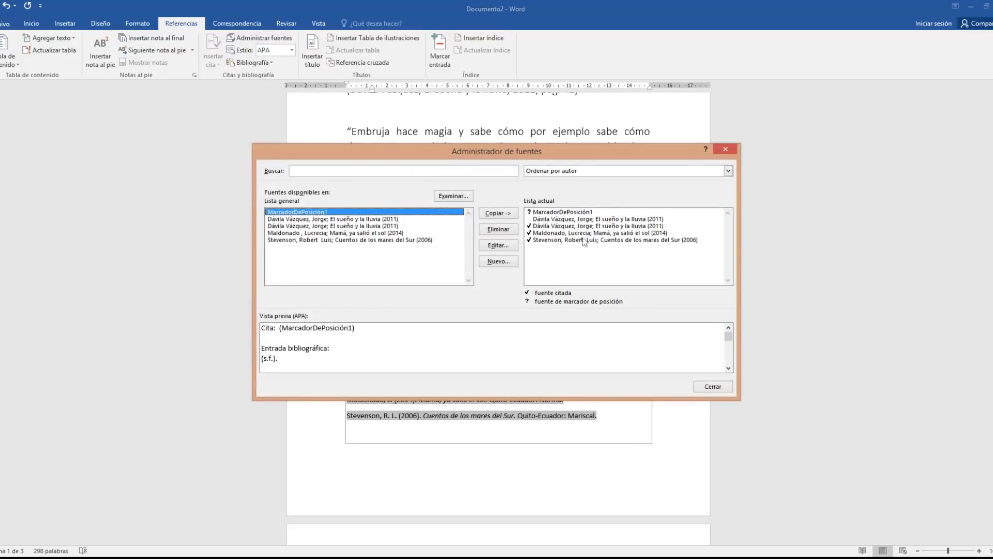
click(458, 219)
click(498, 229)
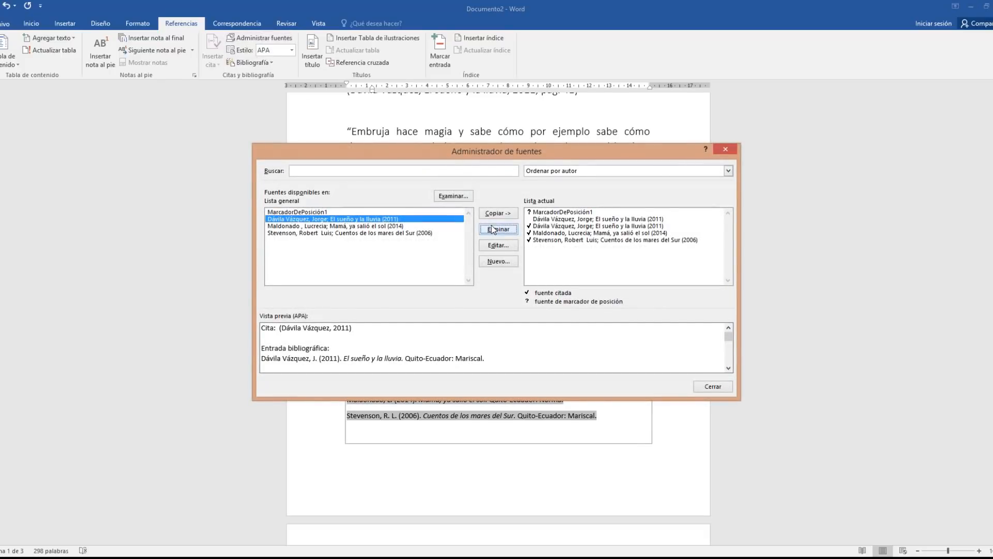
click(562, 214)
click(563, 218)
click(498, 229)
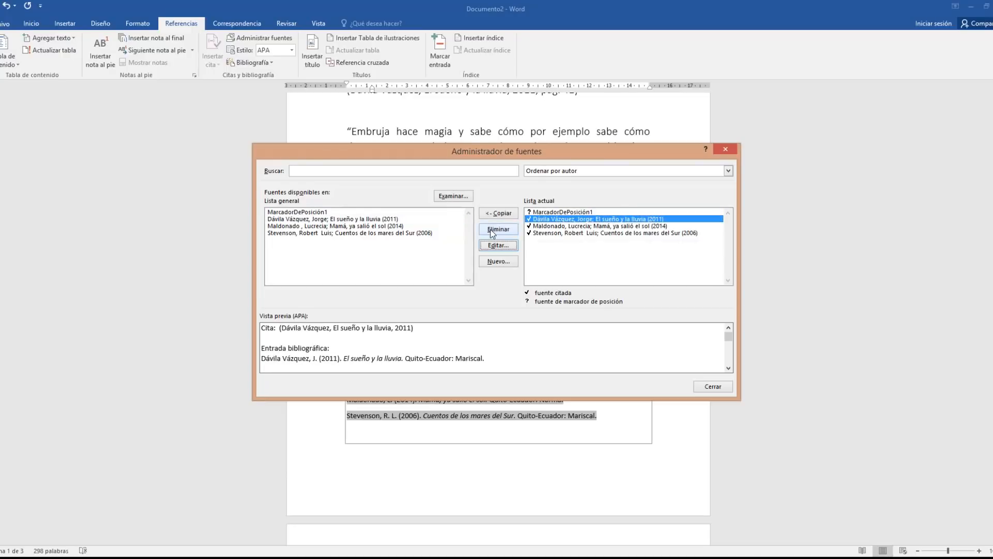
click(713, 386)
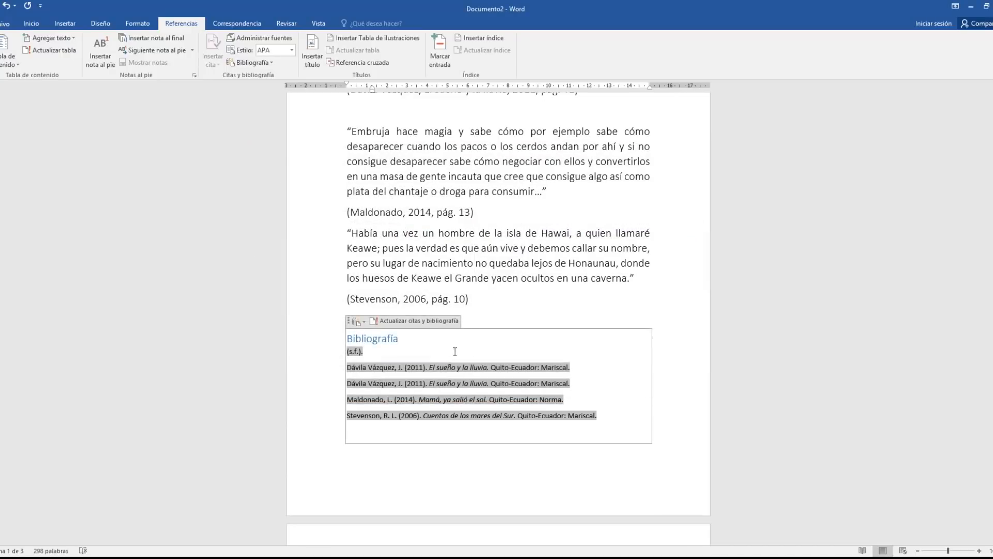
click(414, 320)
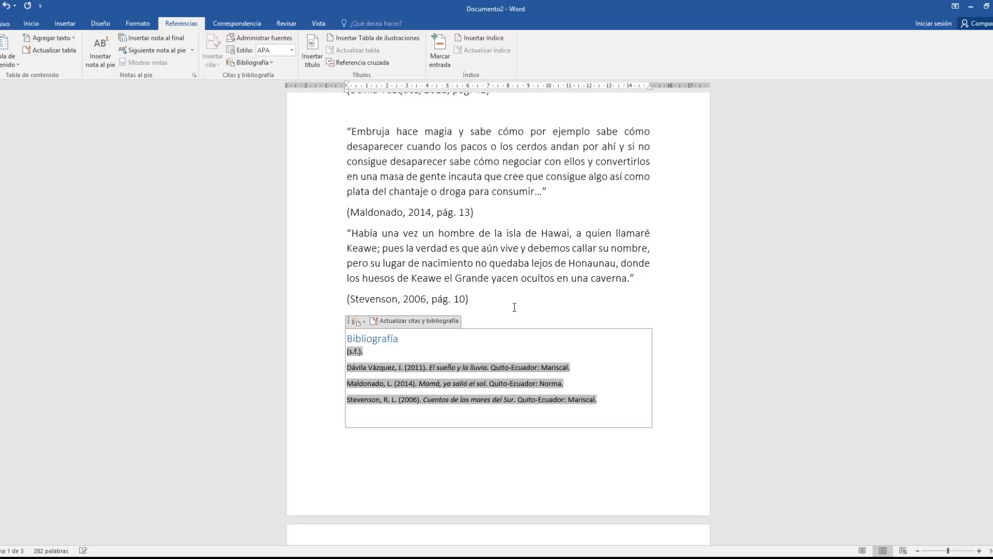
click(510, 309)
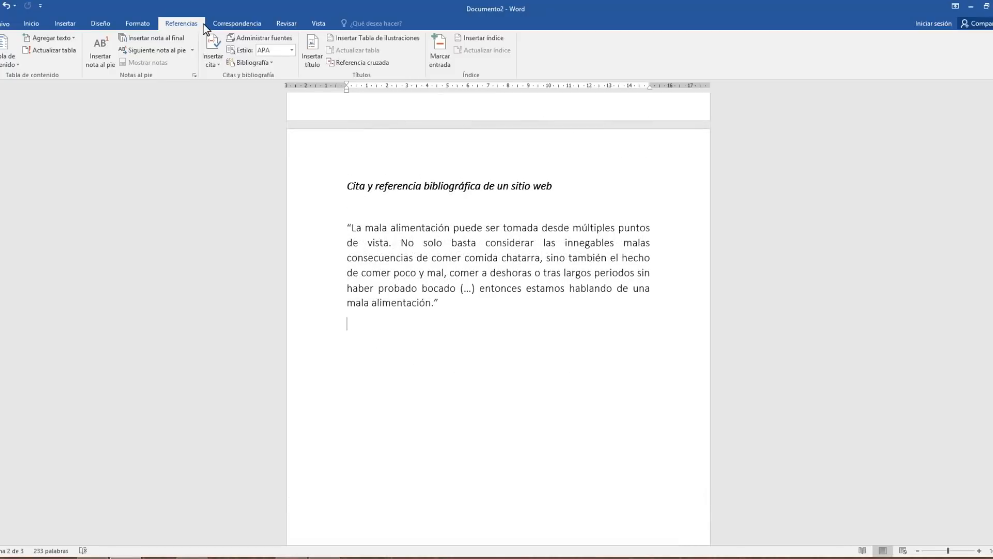
Start a new source for the web quote and set its type to Sitio web
click(220, 64)
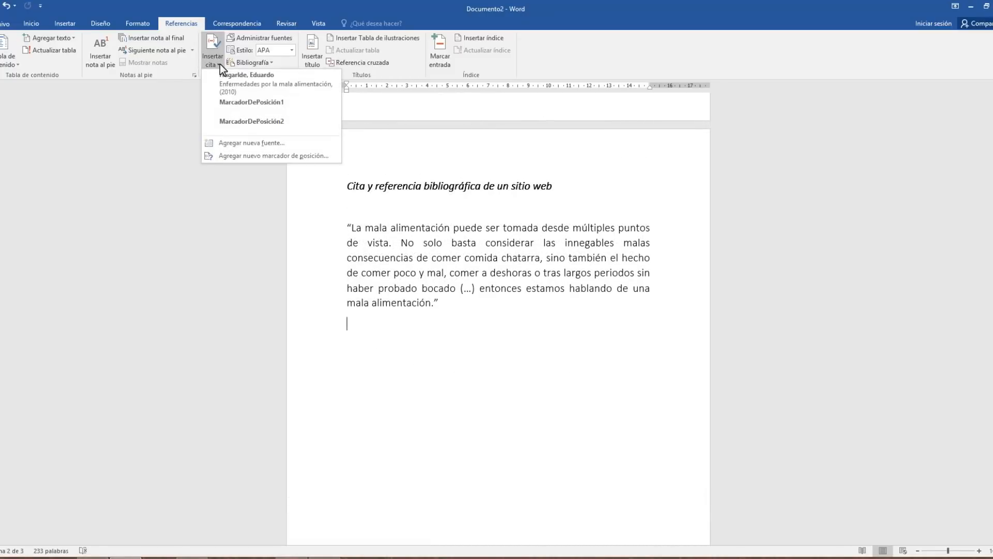
click(222, 142)
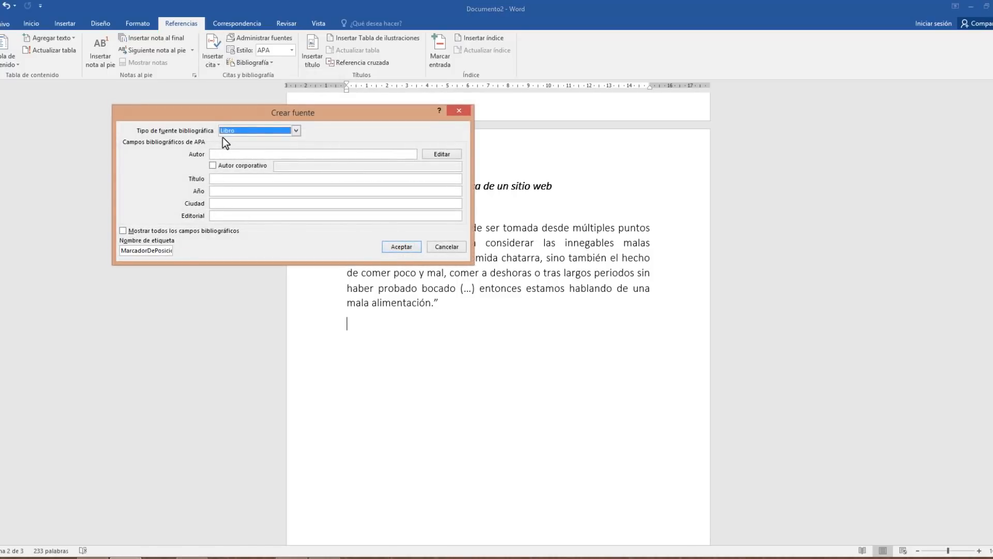
click(294, 132)
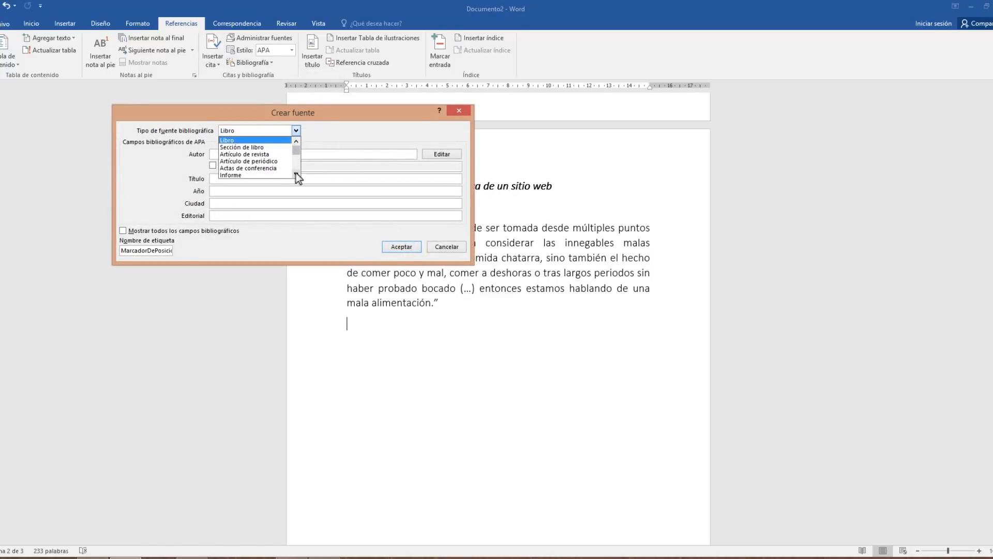
click(297, 173)
click(297, 173)
click(297, 173)
click(297, 173)
click(297, 173)
click(297, 173)
click(297, 173)
click(298, 173)
click(297, 173)
click(298, 172)
click(302, 141)
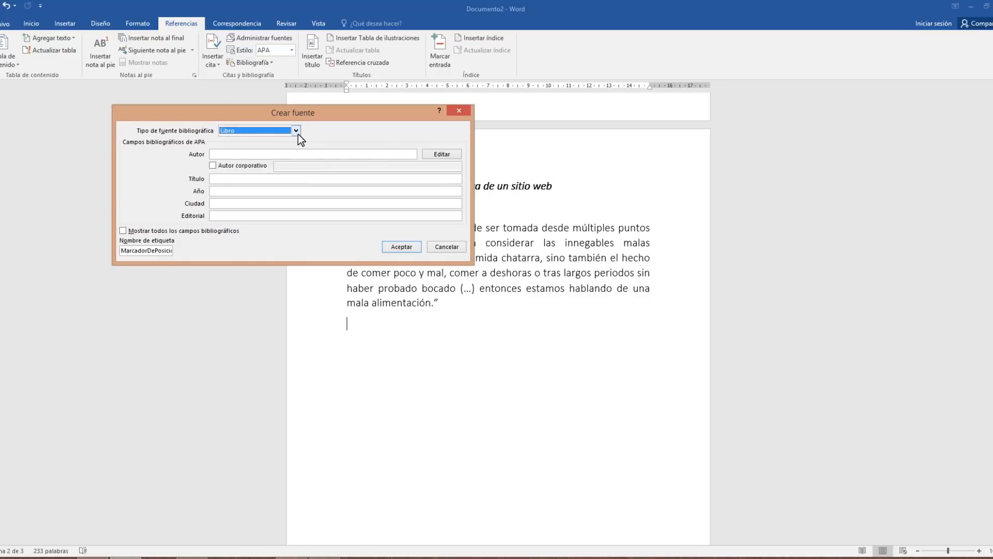
click(298, 133)
click(296, 174)
click(295, 174)
click(296, 175)
click(296, 175)
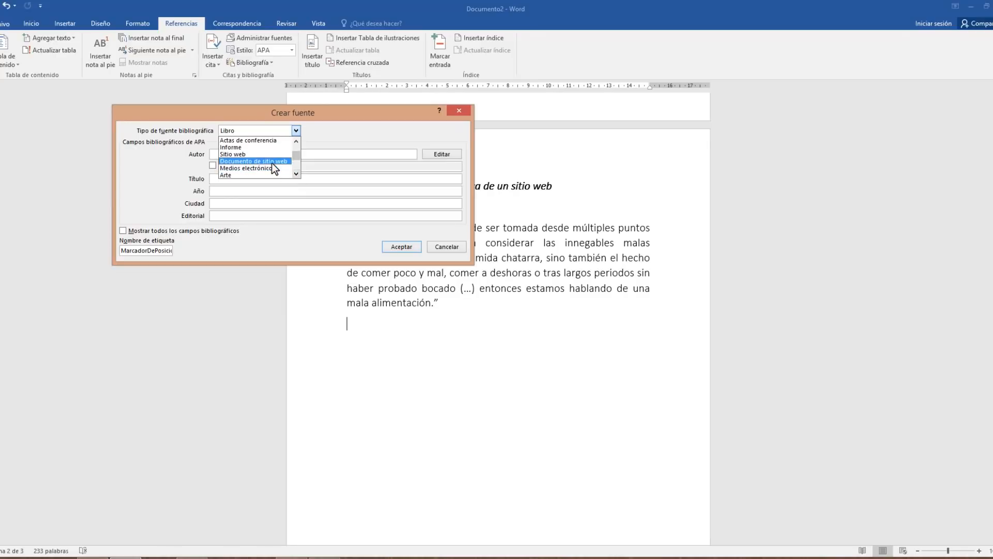
click(246, 154)
click(298, 153)
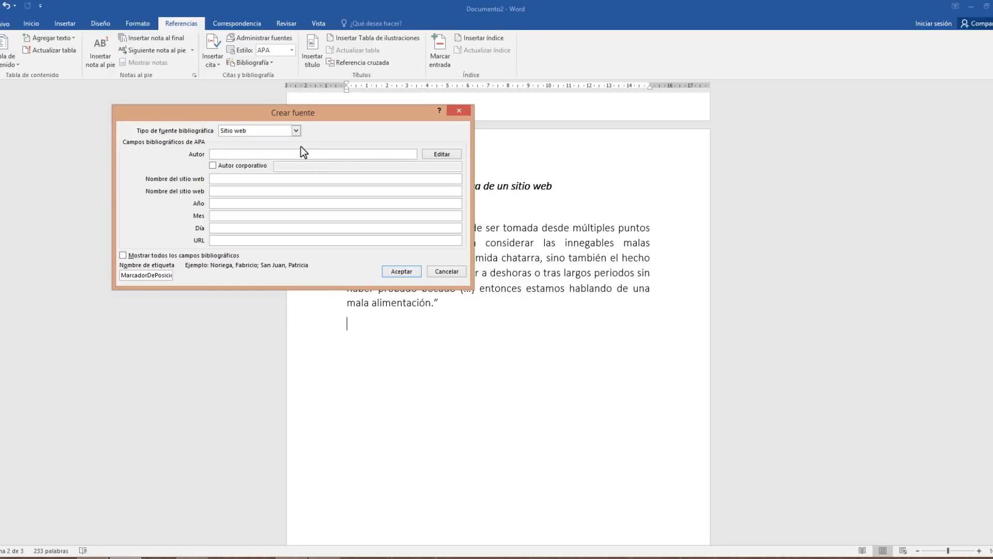
Add the web author's surname and first name, leaving Autor corporativo unticked
click(427, 155)
text(H)
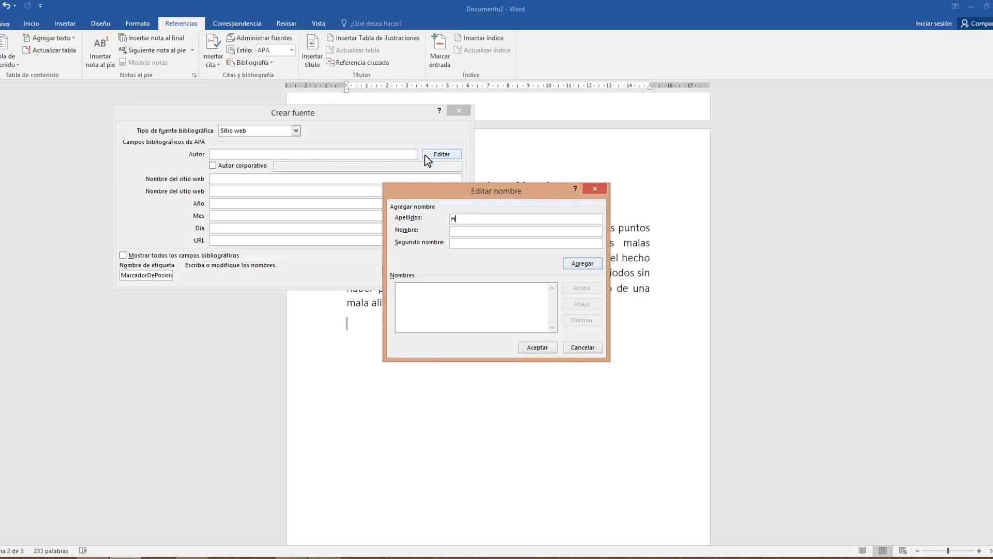
text(ugld)
key(BackSpace)
key(BackSpace)
text(alde al)
key(BackSpace)
key(BackSpace)
text(Eduardo)
click(531, 347)
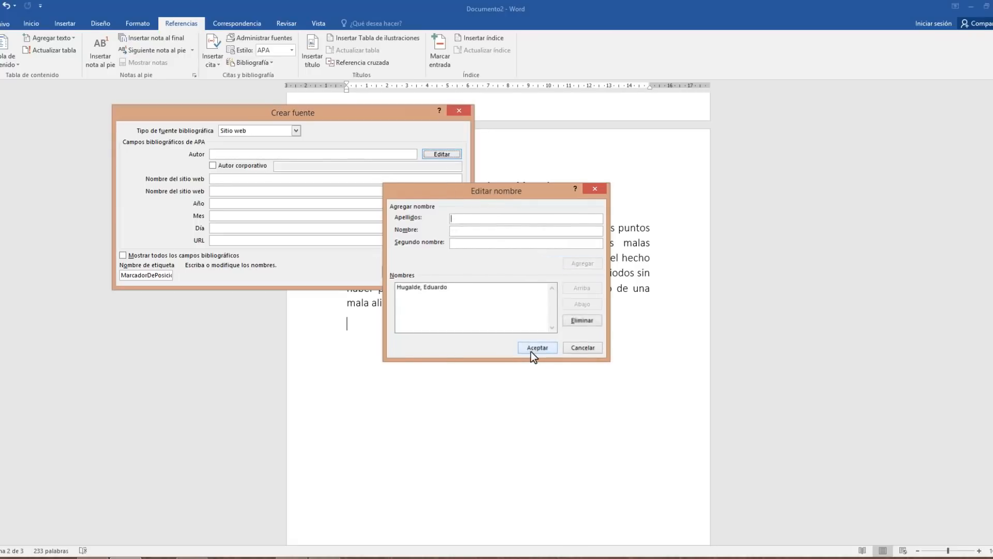
click(213, 165)
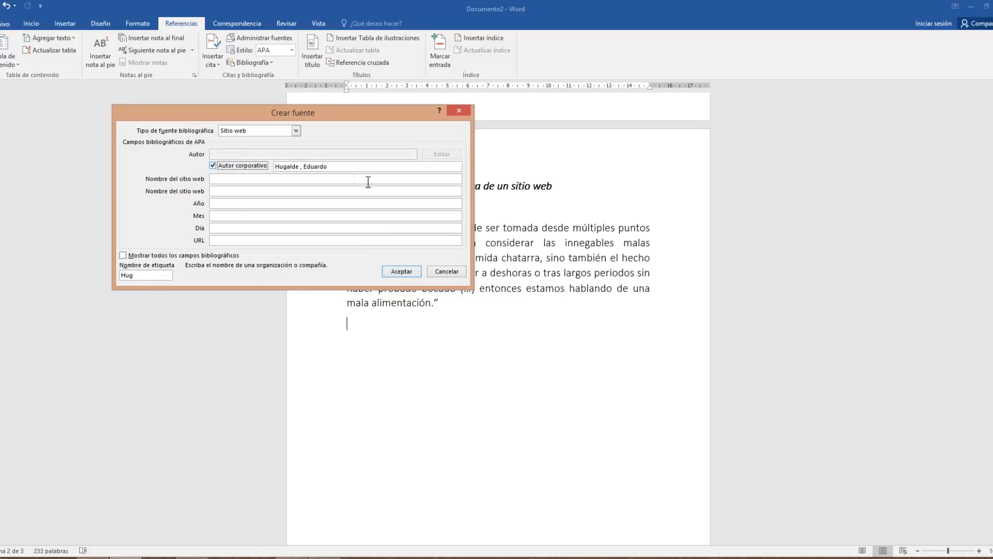
click(219, 165)
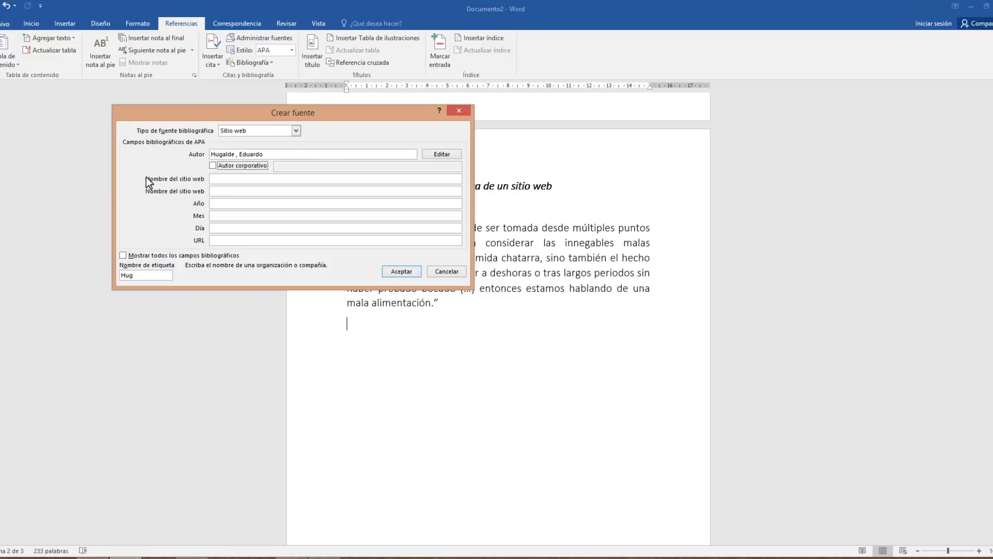
Enter website names 'Enfermedades por mala alimentación' and 'Blog'
click(219, 179)
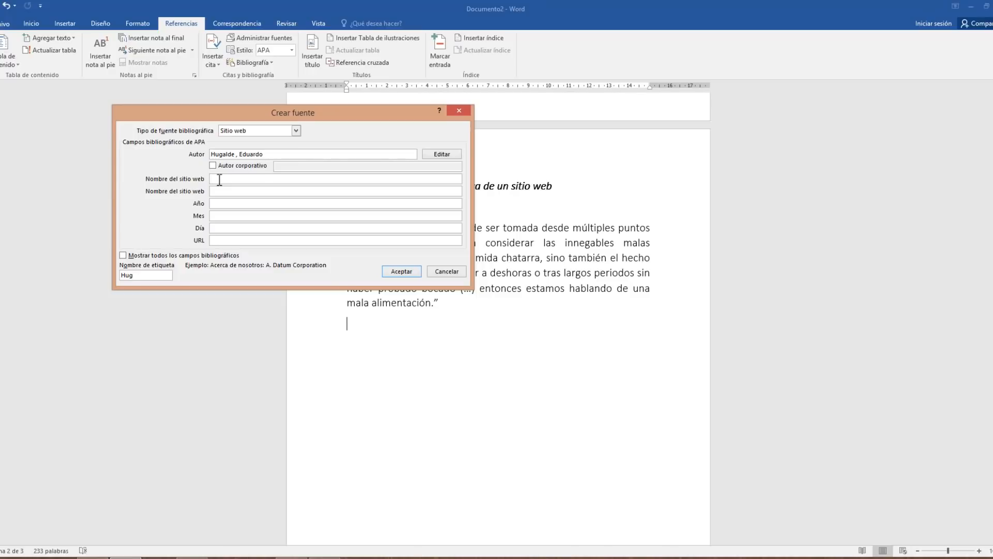
text(Enfermedades por mala alimentación)
key(Tab)
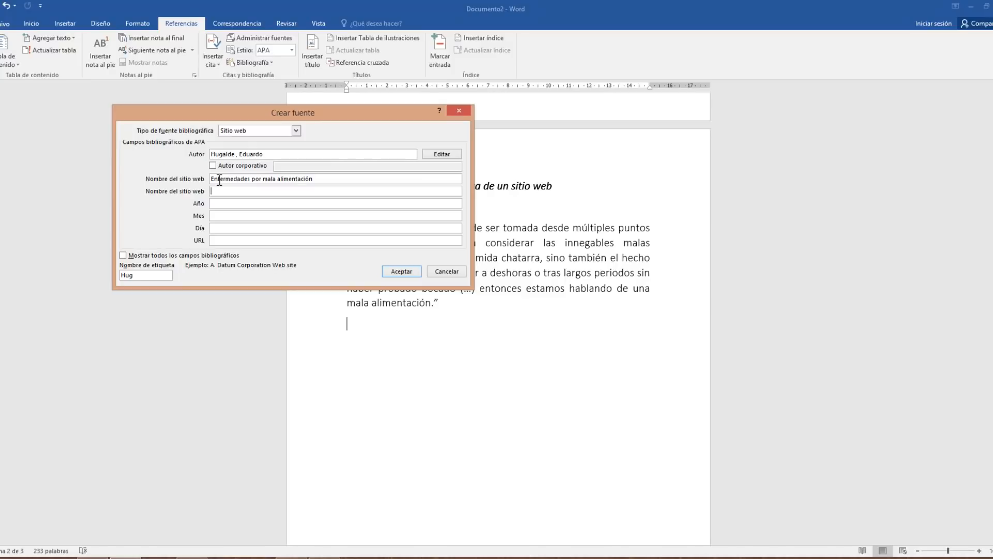
text(Blog)
click(227, 204)
text(2010)
key(Tab)
text(Junio)
key(Tab)
text(4)
key(Tab)
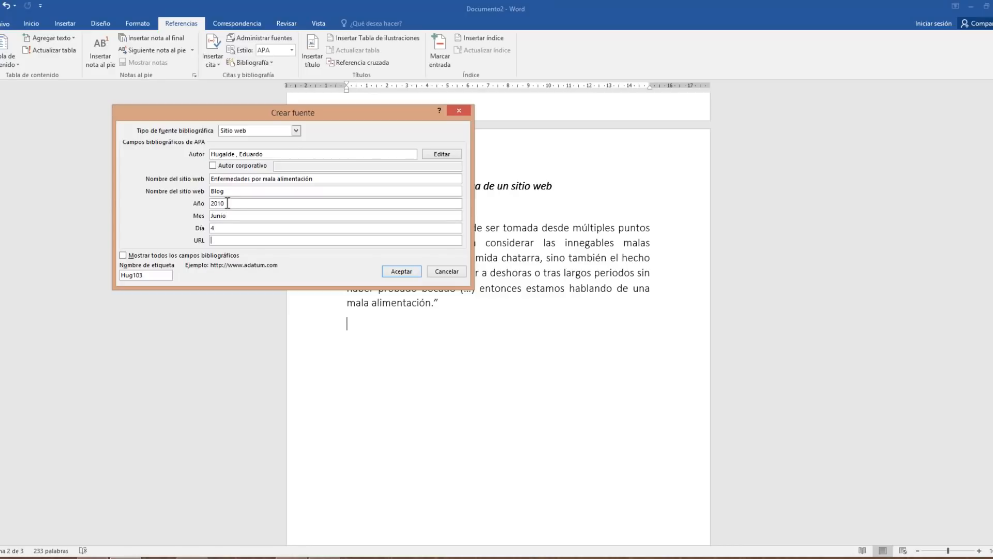
text(http://ww.vix.com)
Save the 2010 web source citation, then insert a Bibliografía list on a new line below it
click(401, 271)
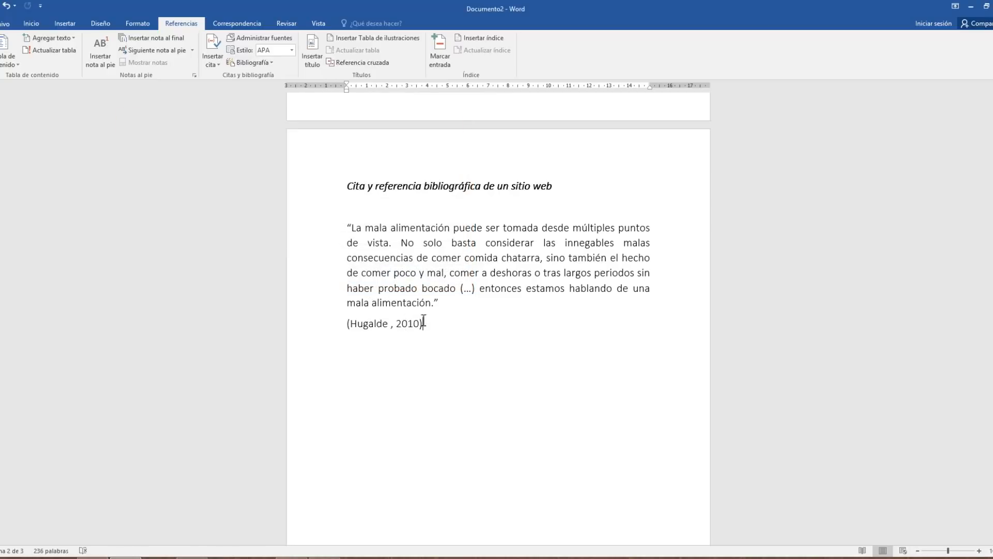
key(Return)
click(249, 63)
click(267, 122)
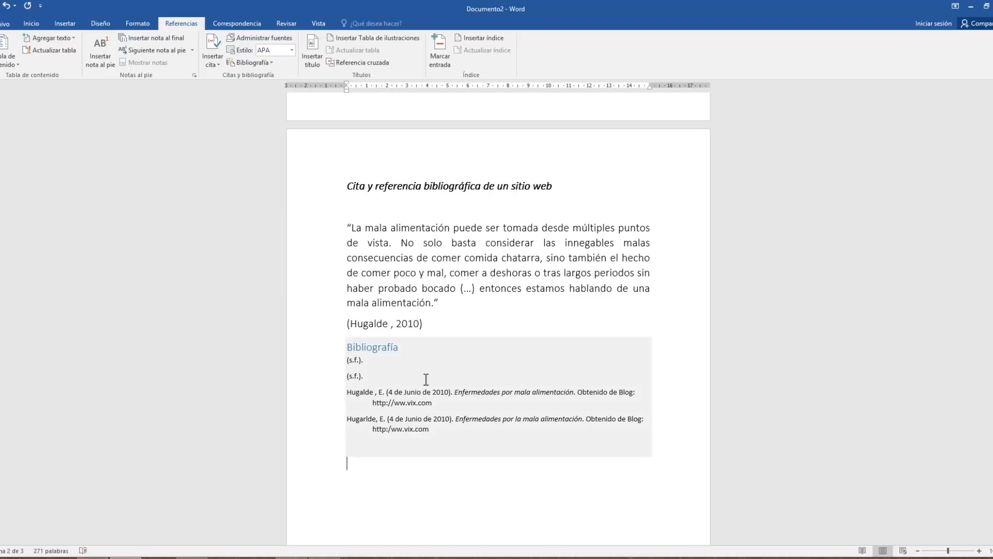
click(421, 372)
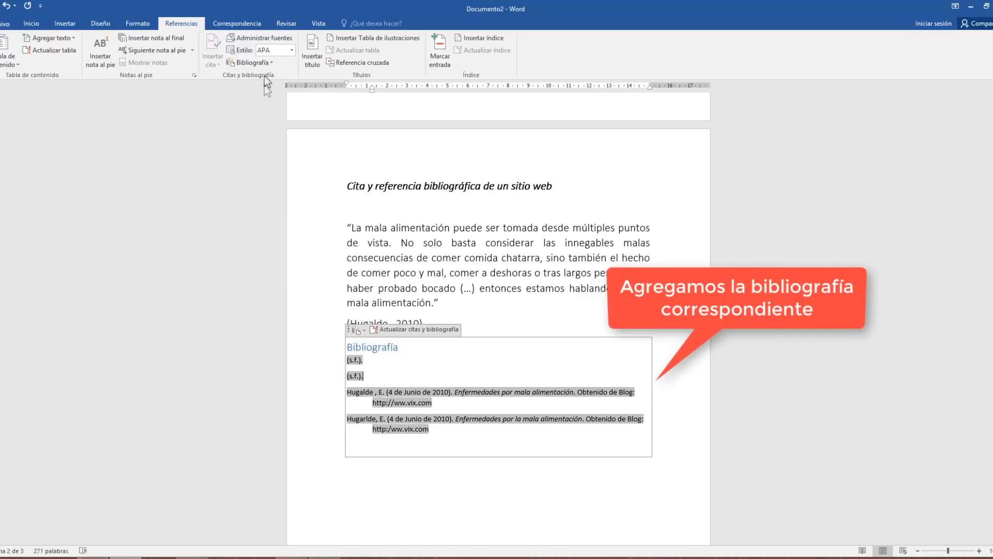
Delete the placeholder sources and the misspelled duplicate, then update the Bibliografía to the single 2010 entry
click(260, 38)
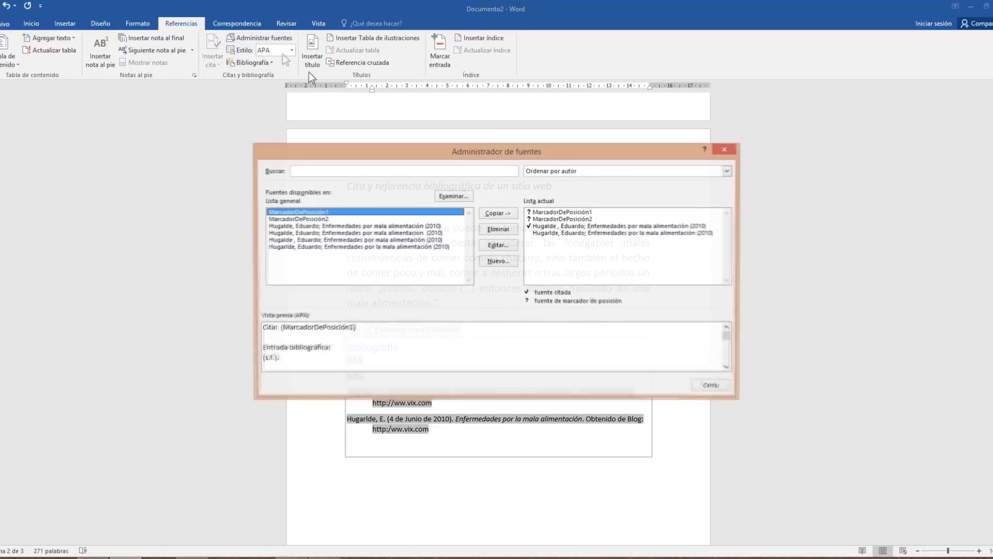
click(557, 217)
click(498, 229)
click(549, 212)
click(505, 228)
click(612, 218)
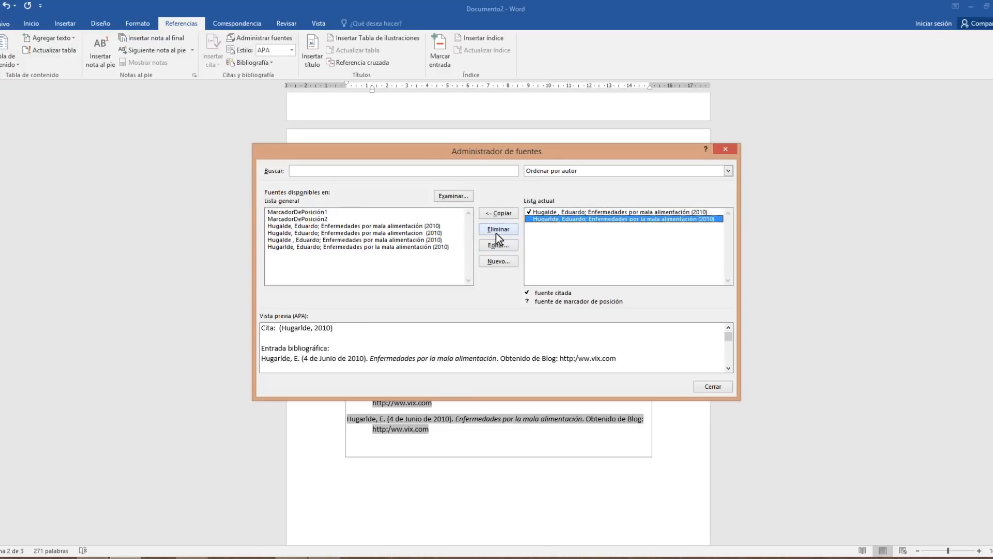
click(496, 232)
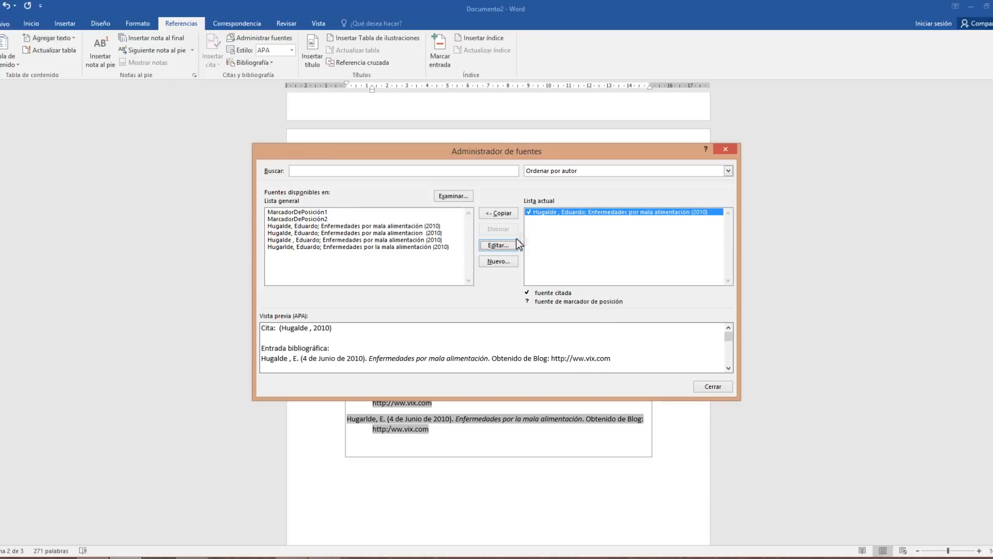
click(709, 385)
click(422, 331)
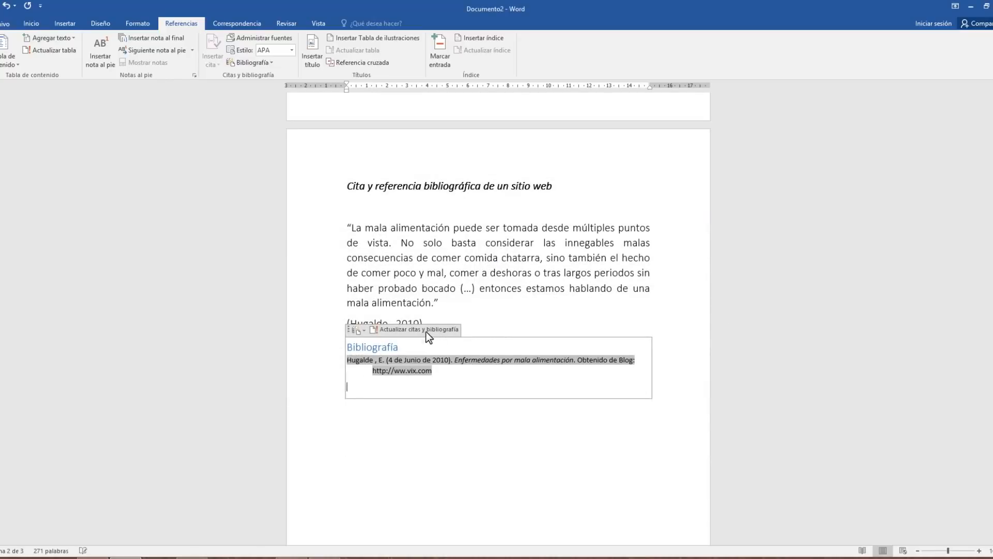